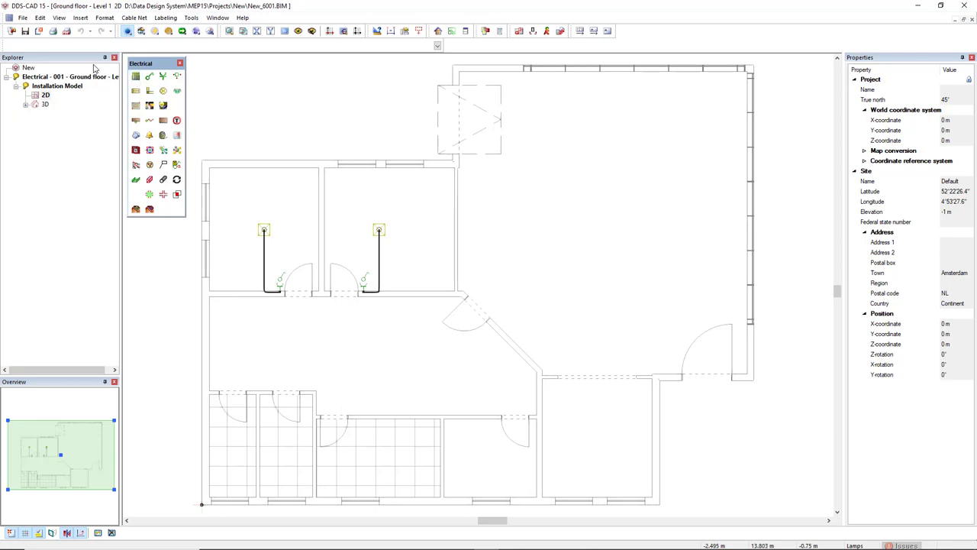
- Open the New_6500 Electrical schematic drawing from the Project manager
{"action": "left_click", "coordinate": [12, 31]}
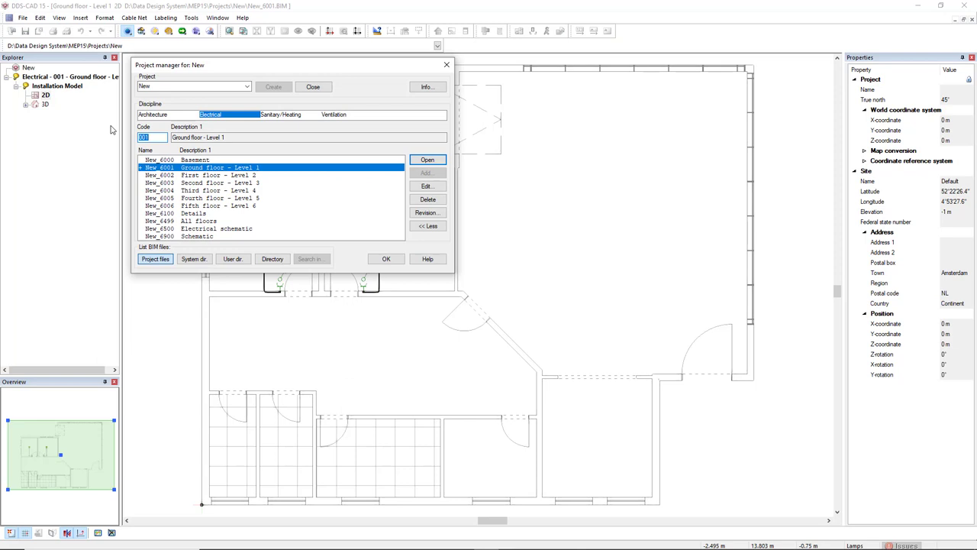
{"action": "left_click", "coordinate": [245, 229]}
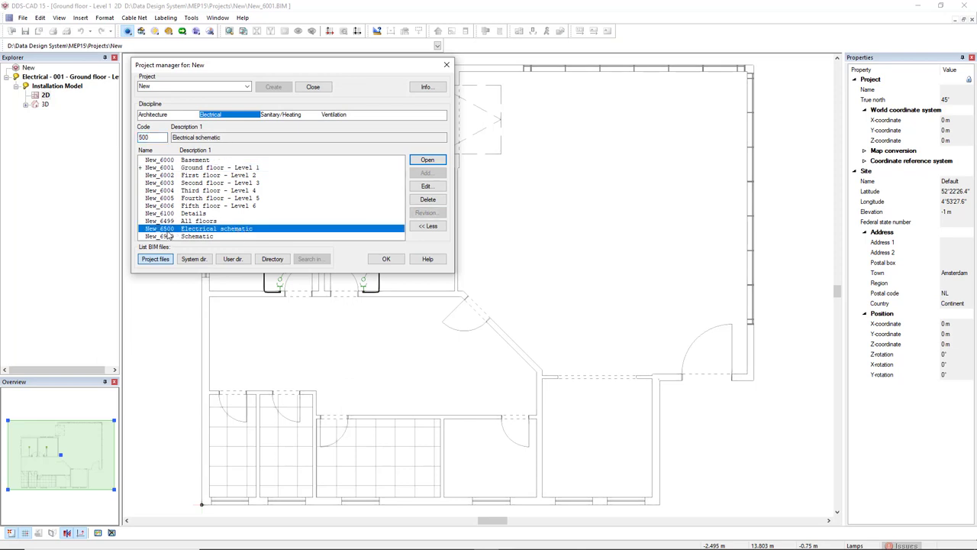
{"action": "left_click", "coordinate": [426, 162]}
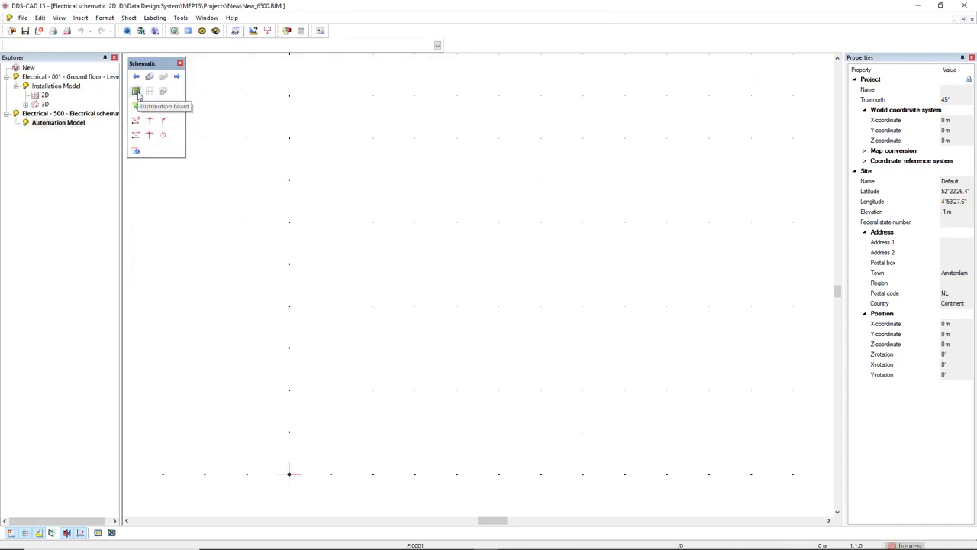
- Create a new board named DB01 using the 24 HP two-row modular product SB-030916-076
{"action": "left_click", "coordinate": [136, 92]}
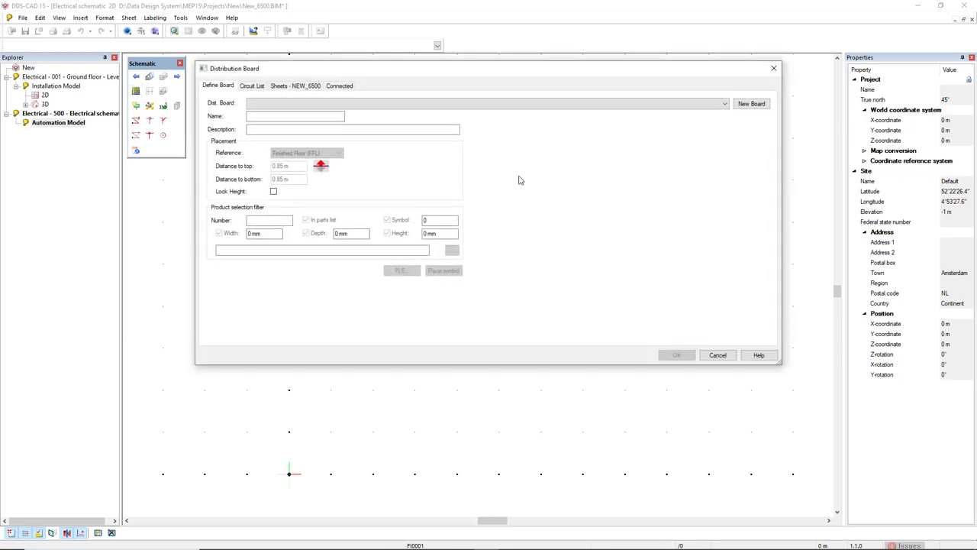
{"action": "left_click", "coordinate": [748, 105]}
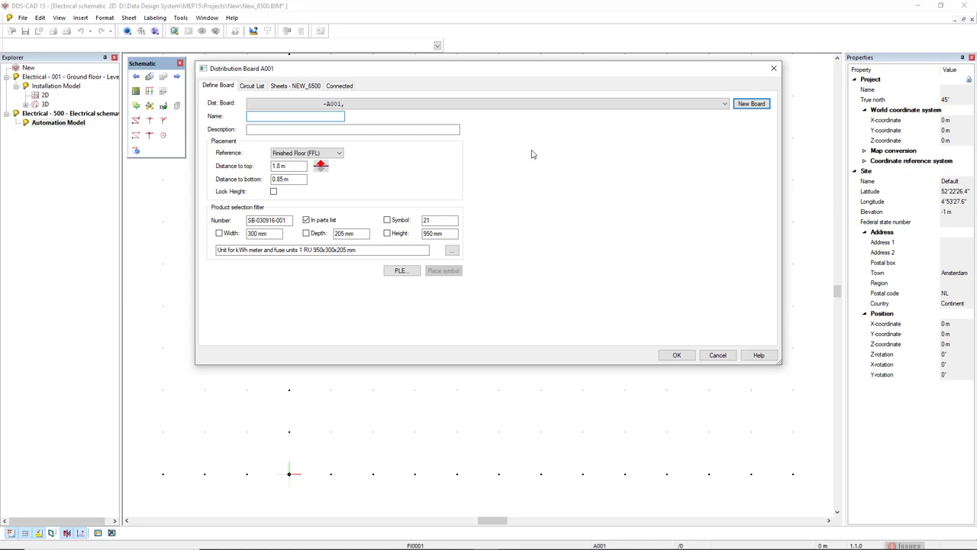
{"action": "type", "text": "DB01"}
{"action": "left_click", "coordinate": [452, 252]}
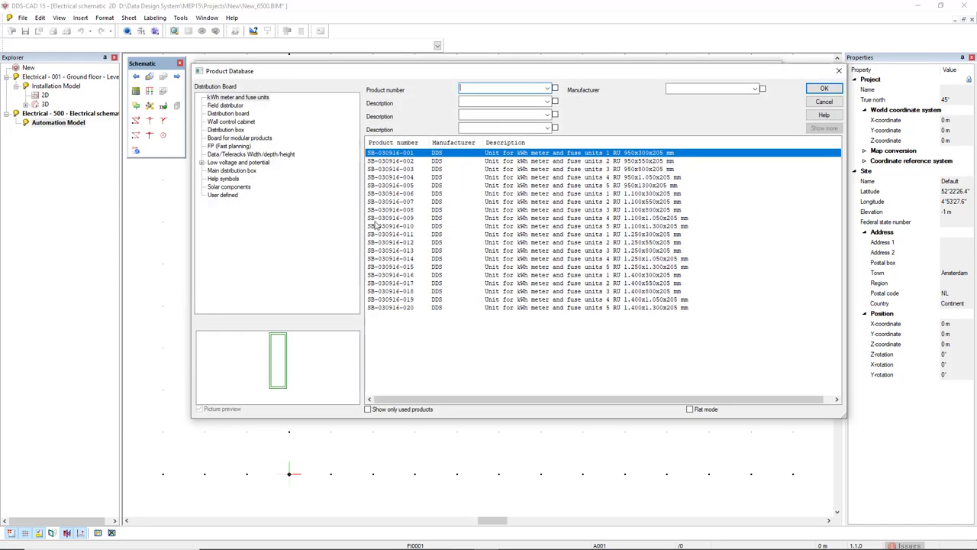
{"action": "left_click", "coordinate": [267, 138]}
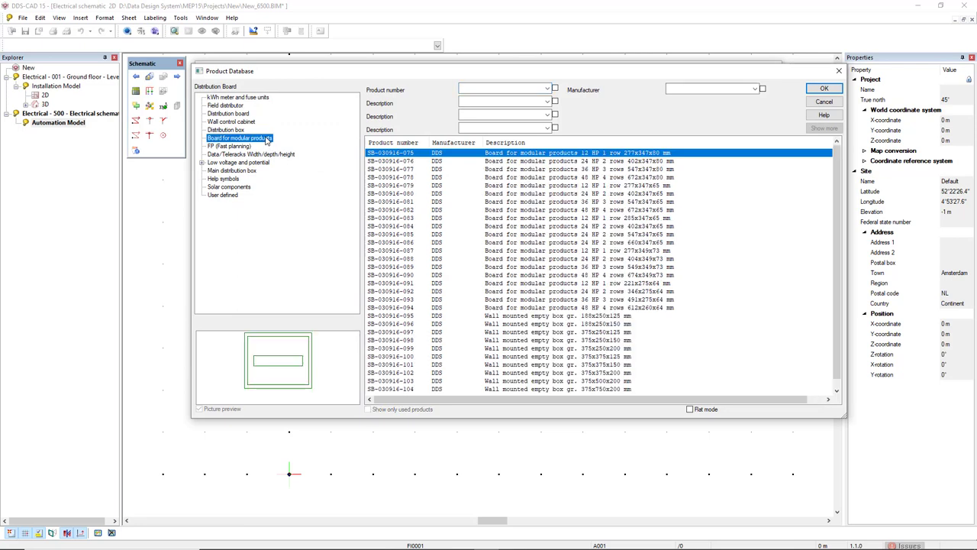
{"action": "left_click", "coordinate": [619, 164]}
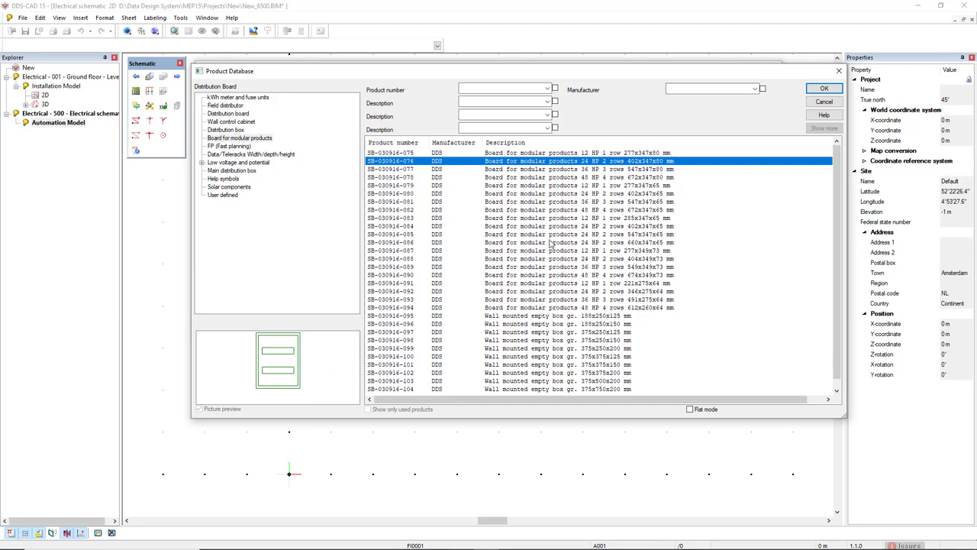
{"action": "left_click", "coordinate": [821, 90]}
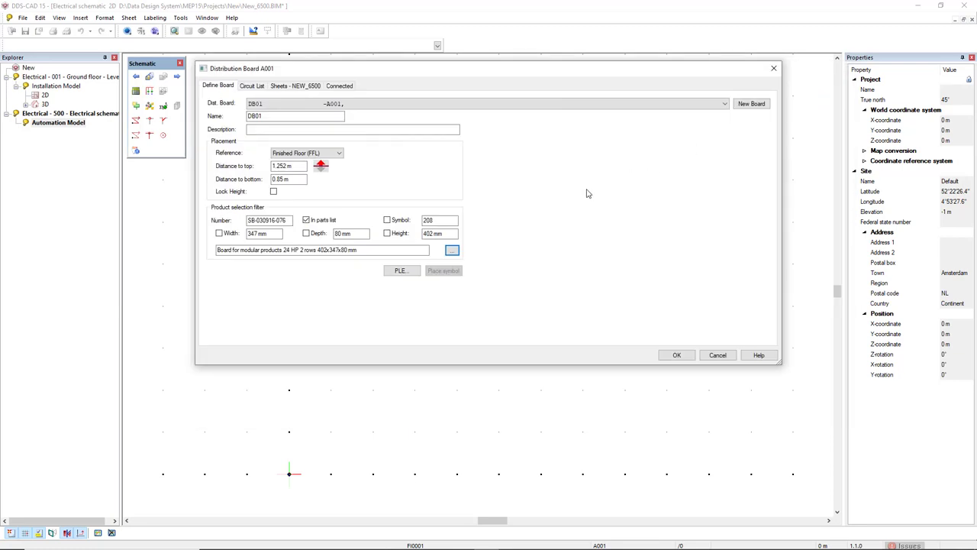
- Add a 63 A Supply/Generator IIF circuit with the E63A fuse and choose TN/S Net
{"action": "left_click", "coordinate": [255, 86]}
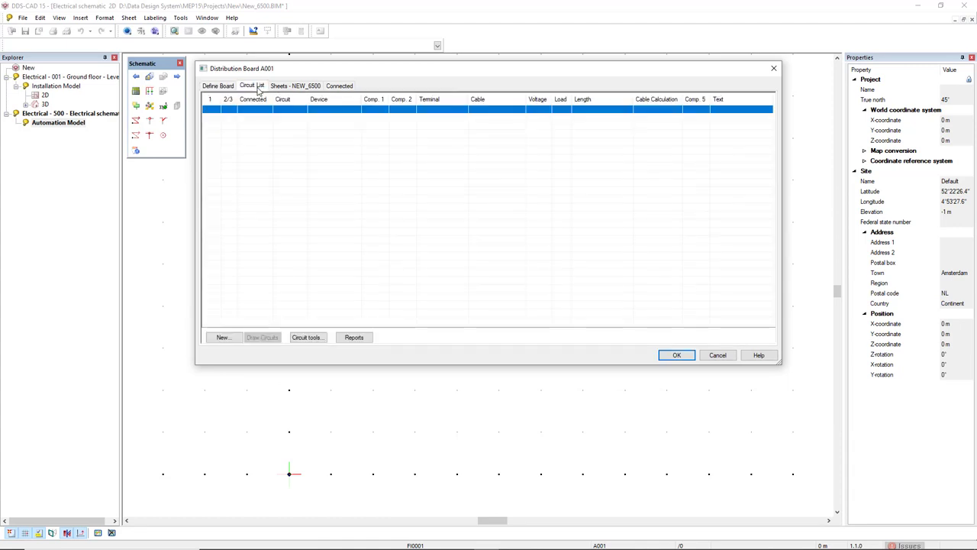
{"action": "left_click", "coordinate": [234, 338]}
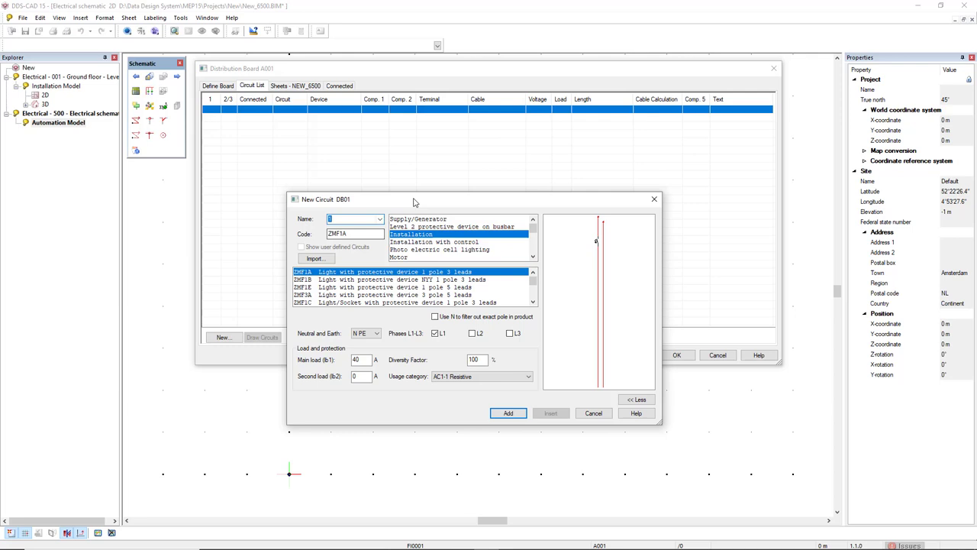
{"action": "left_click_drag", "start_coordinate": [414, 202], "coordinate": [453, 143]}
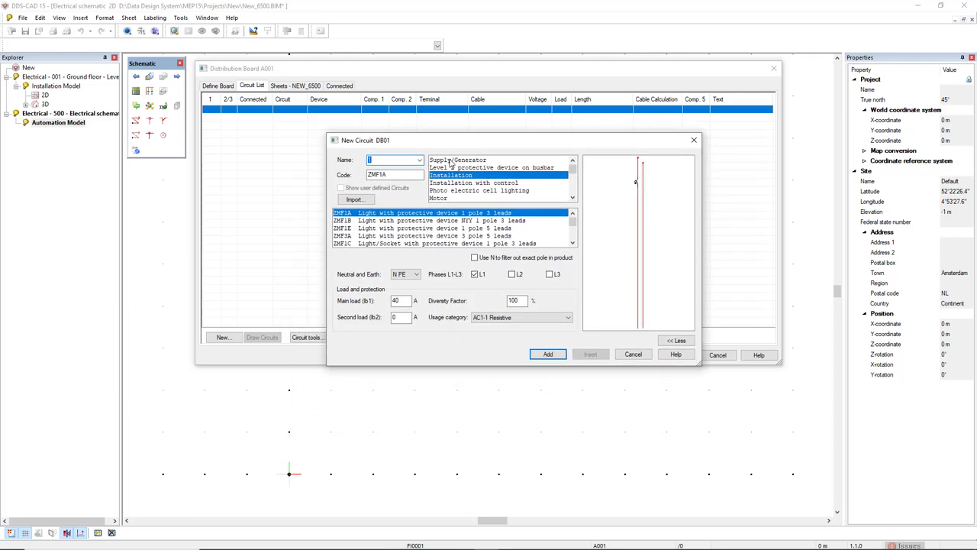
{"action": "left_click", "coordinate": [454, 161]}
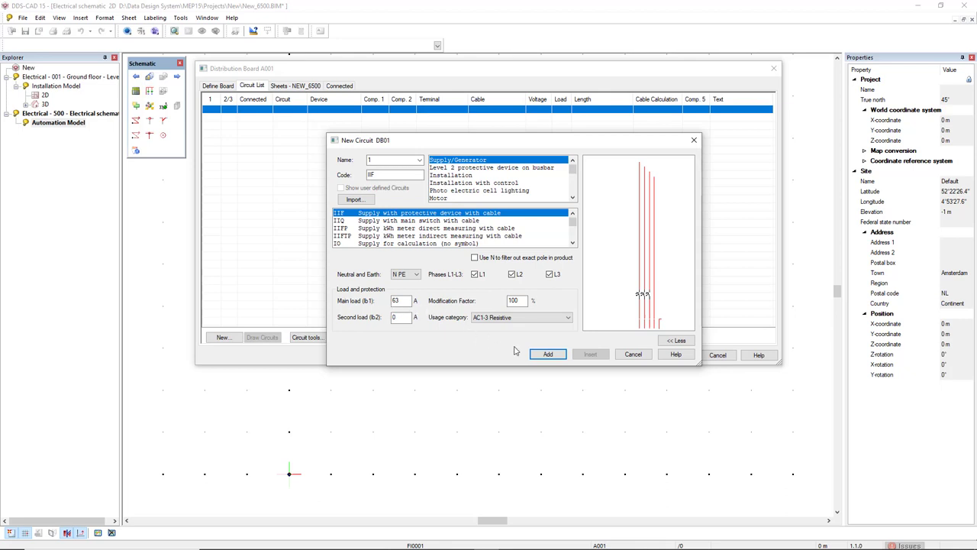
{"action": "left_click", "coordinate": [550, 354]}
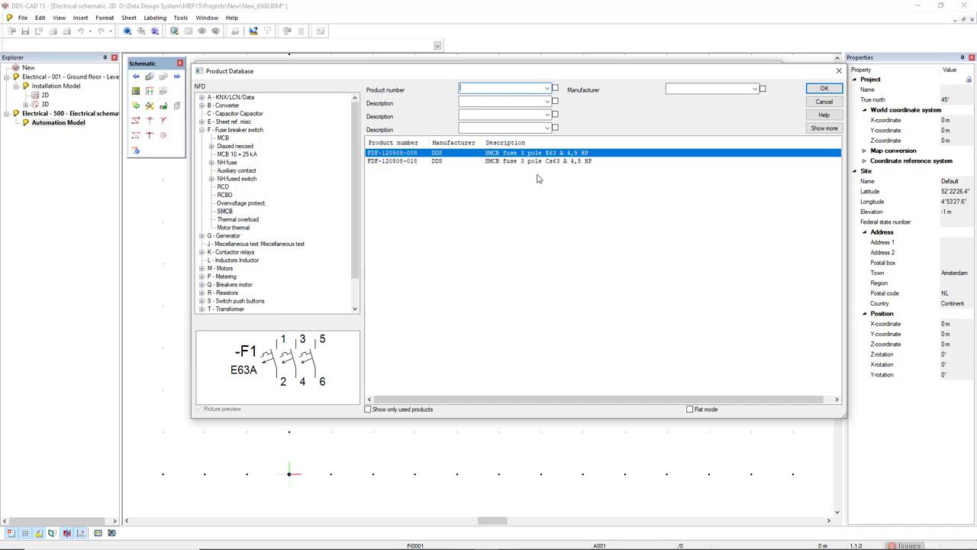
{"action": "left_click", "coordinate": [823, 89]}
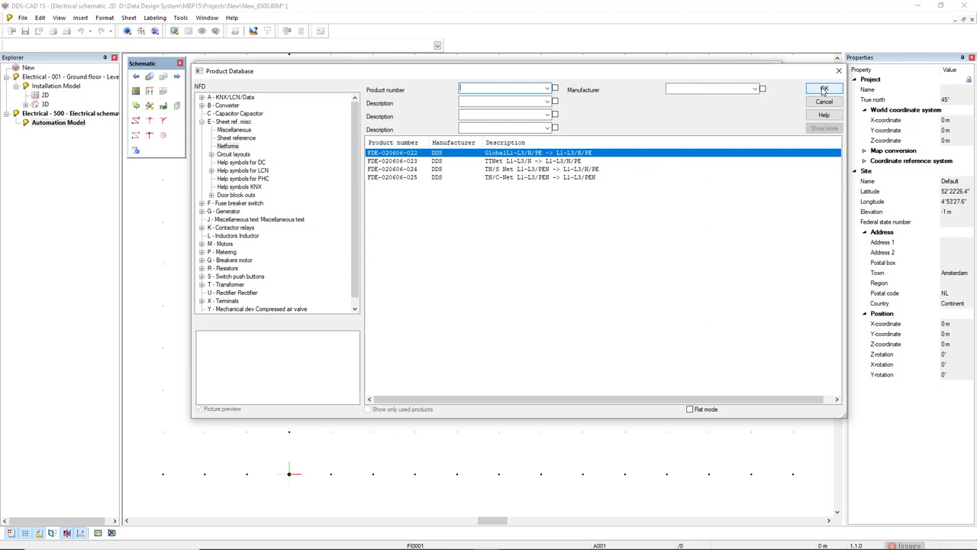
{"action": "left_click", "coordinate": [566, 170]}
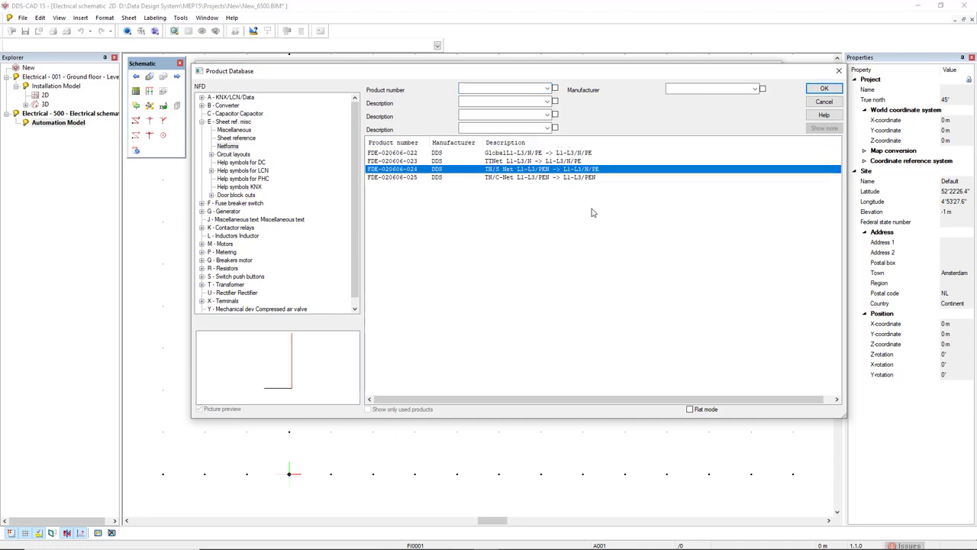
- Add a level 2 NNF pre-fuse circuit with 50 A main load and a 50 A D02 neozed fuse
{"action": "left_click", "coordinate": [823, 89]}
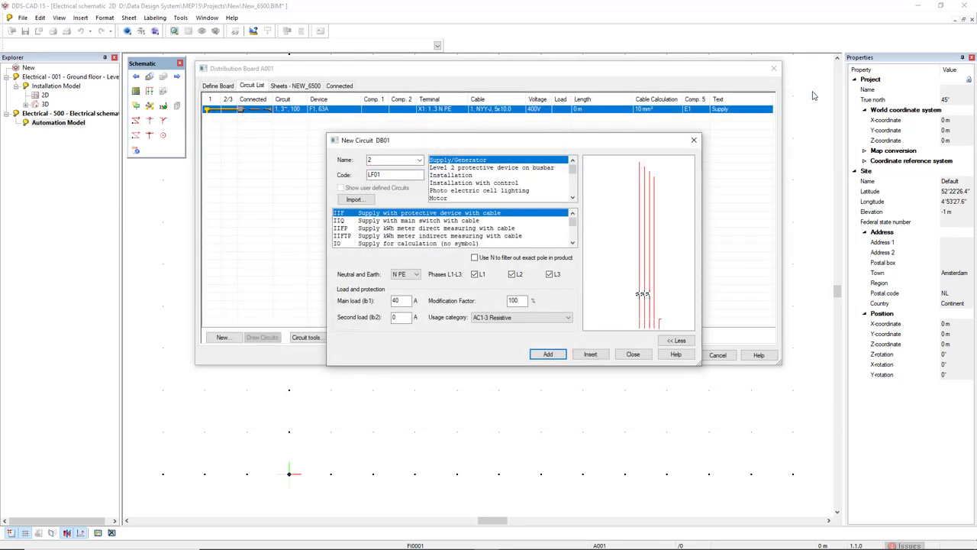
{"action": "left_click", "coordinate": [471, 168]}
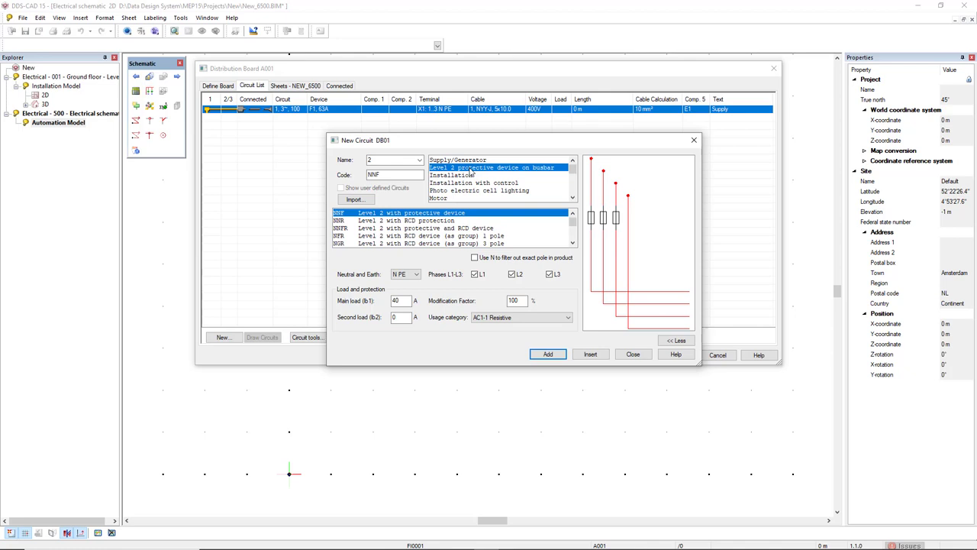
{"action": "double_click", "coordinate": [399, 300]}
{"action": "type", "text": "50"}
{"action": "left_click", "coordinate": [547, 354]}
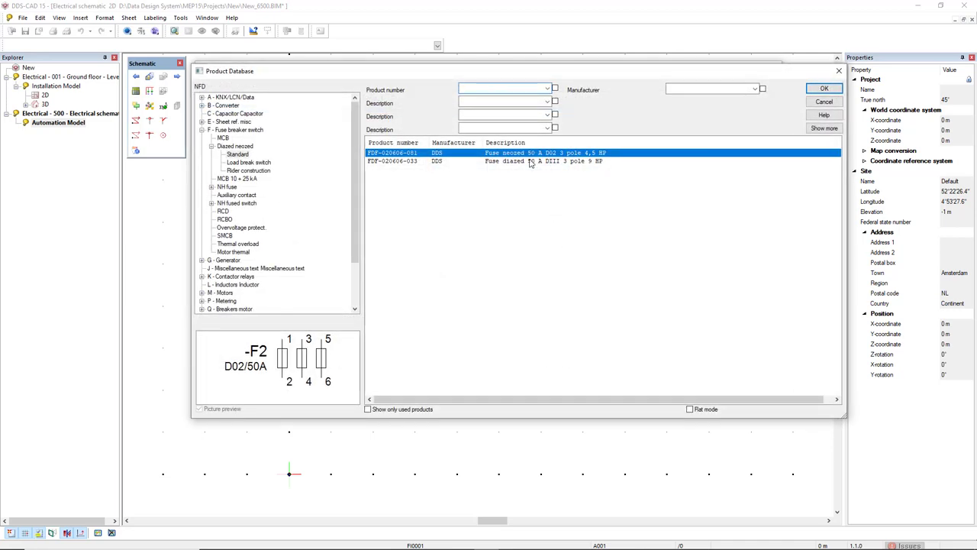
{"action": "left_click", "coordinate": [827, 89]}
{"action": "left_click", "coordinate": [461, 176]}
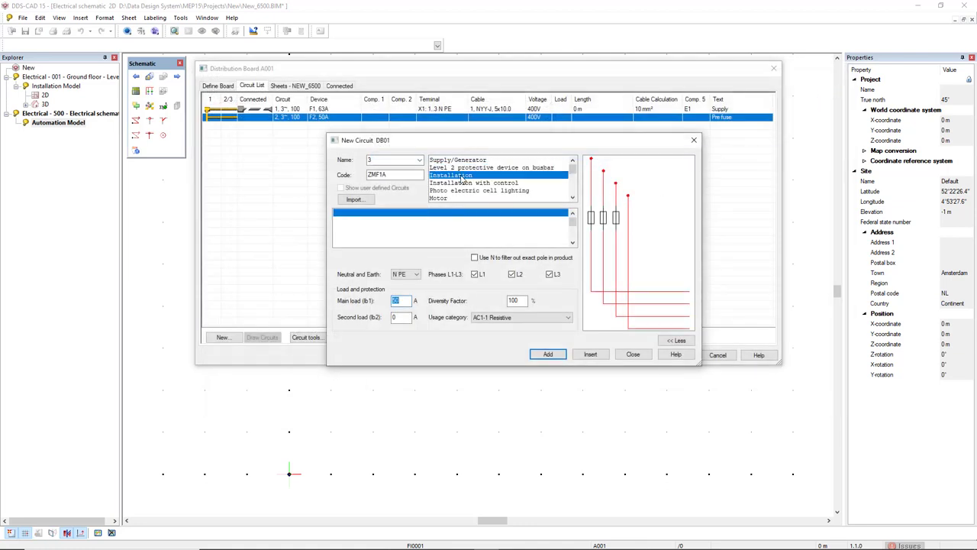
- Add ZMF1D socket circuits at 16 A main load and 50 % diversity with B16A breakers
{"action": "left_click", "coordinate": [573, 243]}
{"action": "left_click", "coordinate": [572, 243]}
{"action": "left_click", "coordinate": [572, 243]}
{"action": "left_click", "coordinate": [403, 229]}
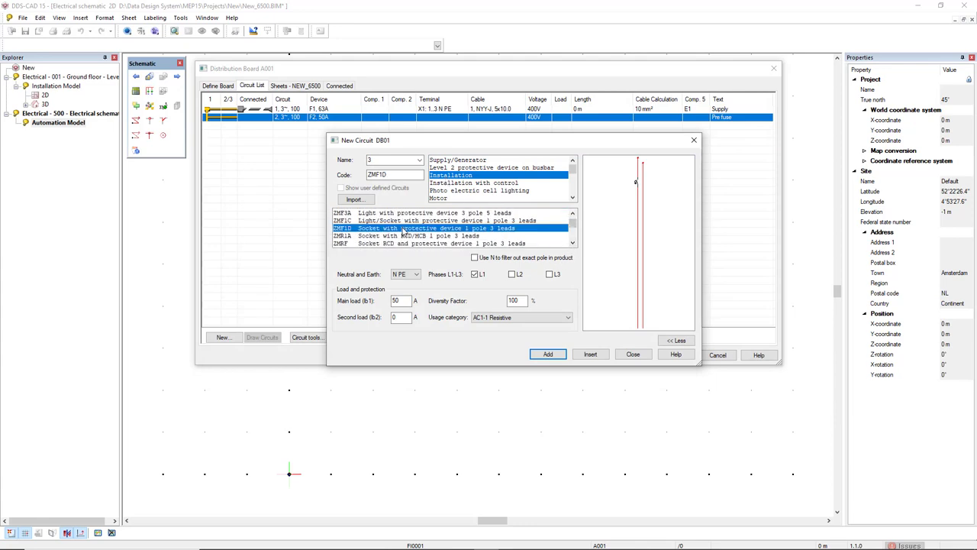
{"action": "double_click", "coordinate": [405, 301]}
{"action": "type", "text": "16"}
{"action": "double_click", "coordinate": [516, 300]}
{"action": "type", "text": "50"}
{"action": "left_click", "coordinate": [549, 355]}
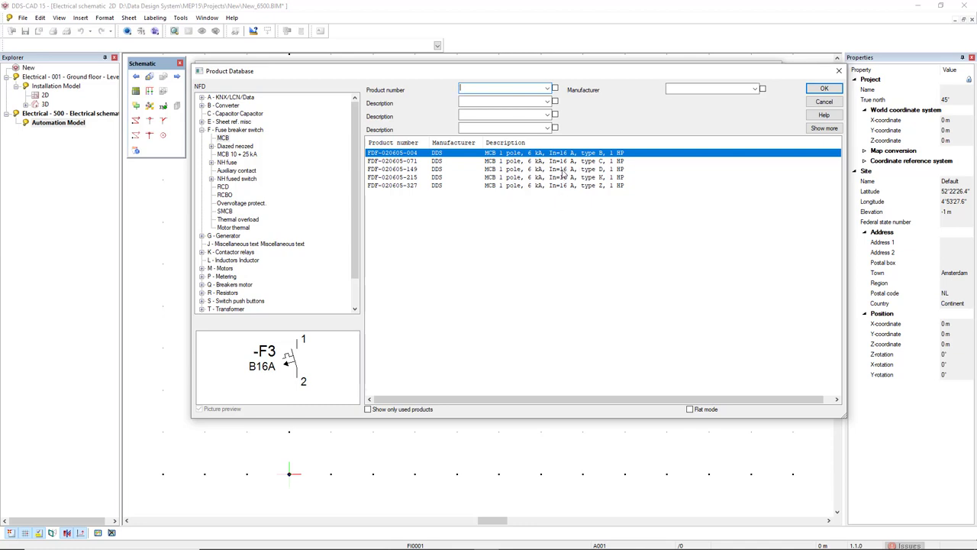
{"action": "left_click", "coordinate": [817, 90]}
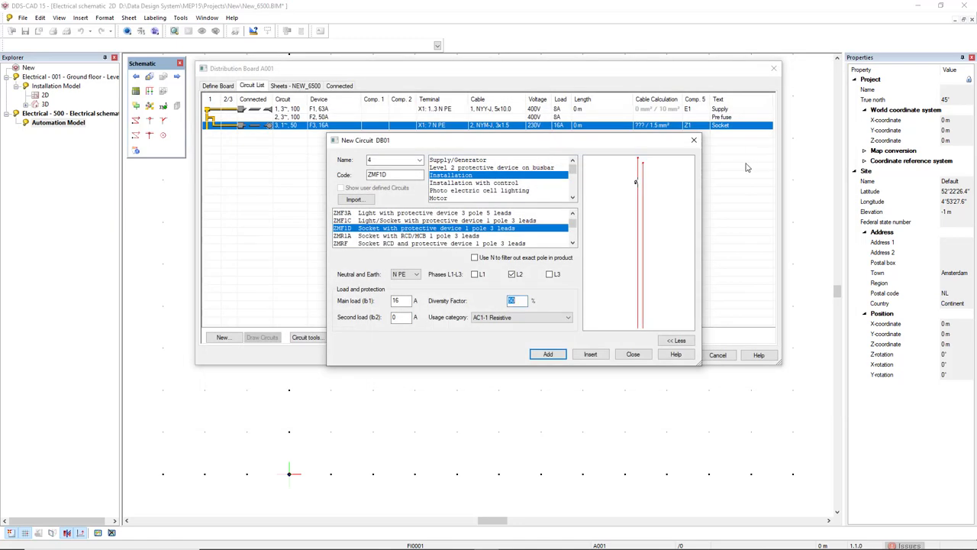
{"action": "left_click", "coordinate": [639, 357]}
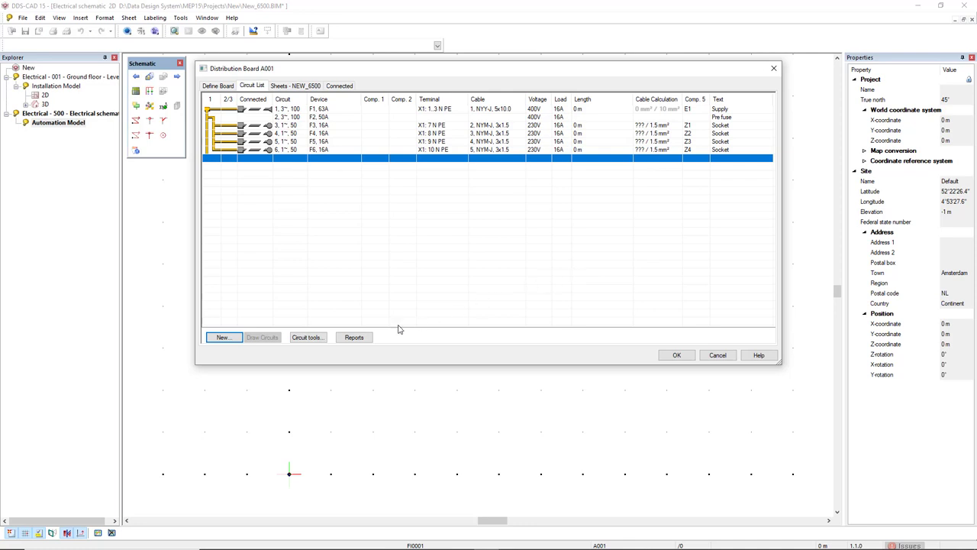
- Add pre-fuse circuit F7: level 2 NNF, 35 A main load, factor 100, 35 A neozed fuse
{"action": "left_click", "coordinate": [233, 341]}
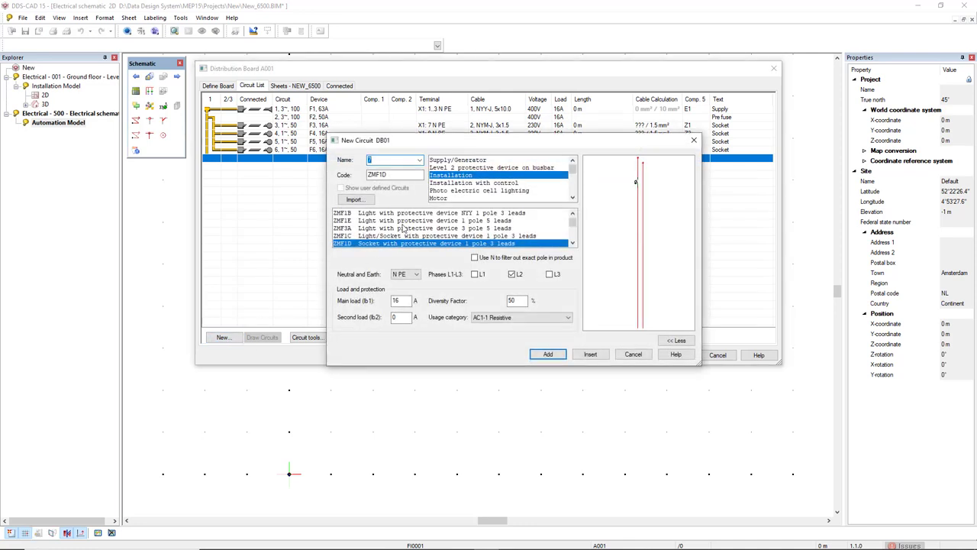
{"action": "left_click", "coordinate": [464, 168]}
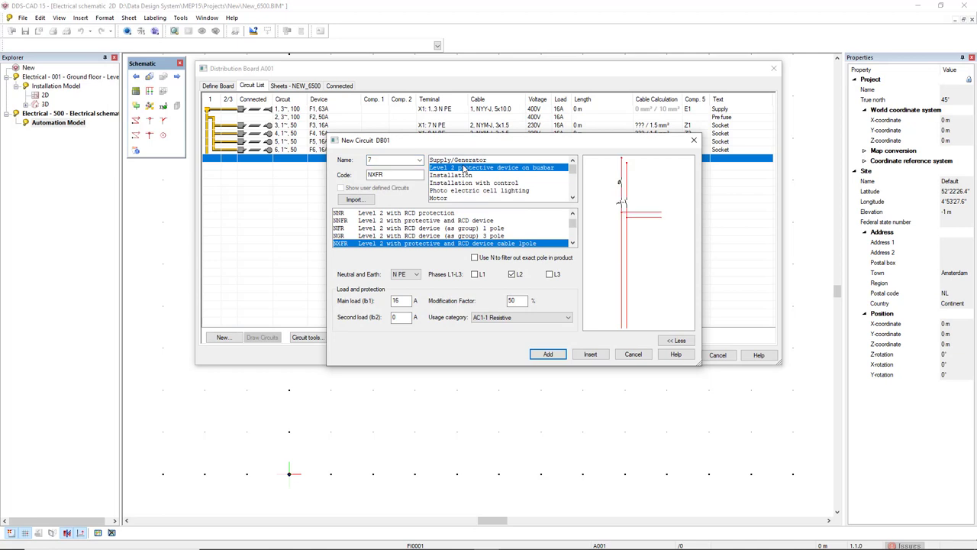
{"action": "scroll", "coordinate": [441, 237], "scroll_direction": "up", "scroll_amount": 1}
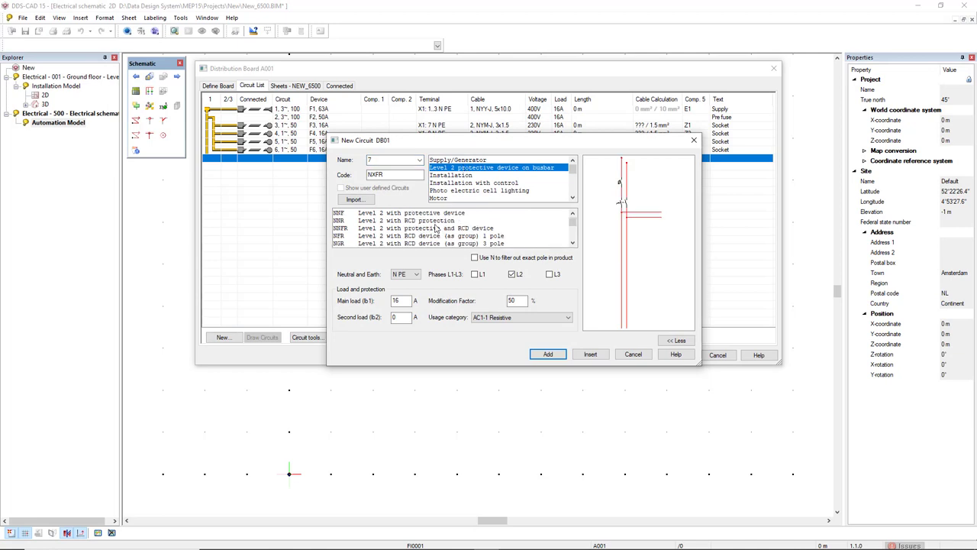
{"action": "left_click", "coordinate": [438, 214]}
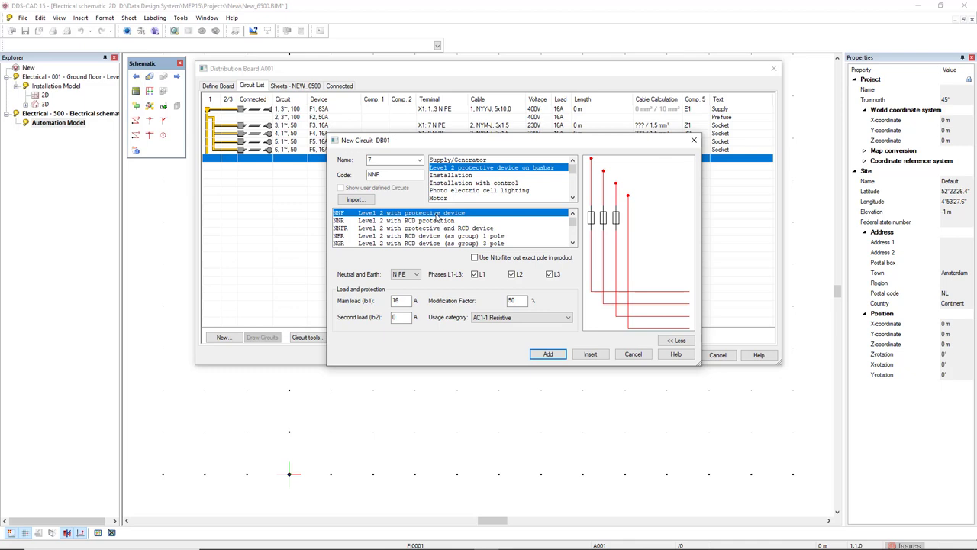
{"action": "double_click", "coordinate": [396, 300]}
{"action": "type", "text": "35"}
{"action": "double_click", "coordinate": [511, 301]}
{"action": "type", "text": "100"}
{"action": "left_click", "coordinate": [548, 353]}
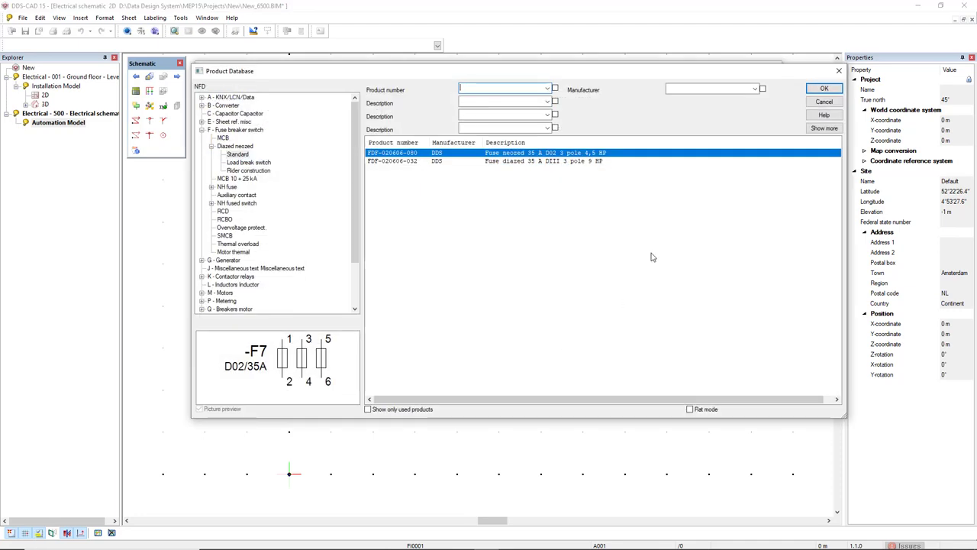
{"action": "left_click", "coordinate": [825, 89]}
- Add the ZMF1A lighting circuits with 10 A main load and return to the circuit list
{"action": "left_click", "coordinate": [461, 177]}
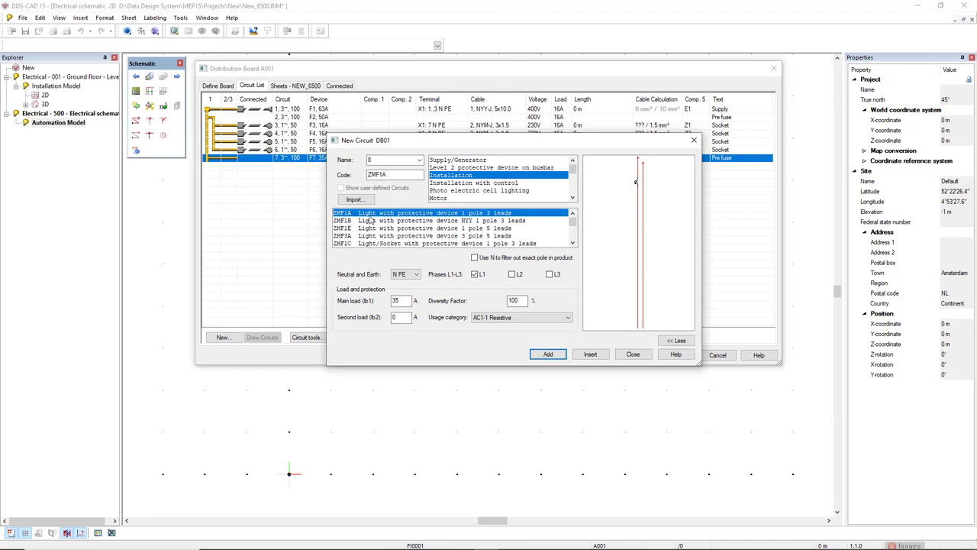
{"action": "double_click", "coordinate": [398, 302]}
{"action": "type", "text": "10"}
{"action": "left_click", "coordinate": [548, 354]}
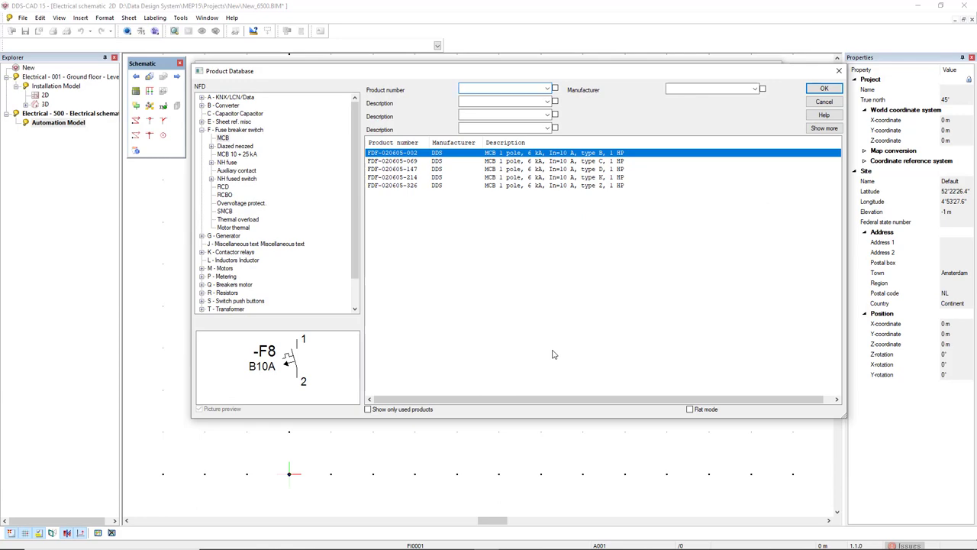
{"action": "key", "text": "Return"}
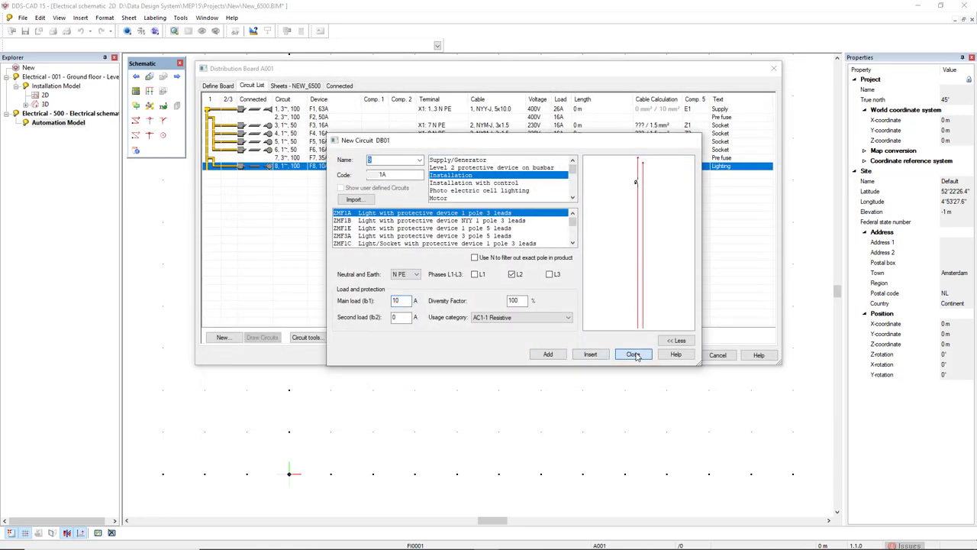
{"action": "left_click", "coordinate": [636, 355]}
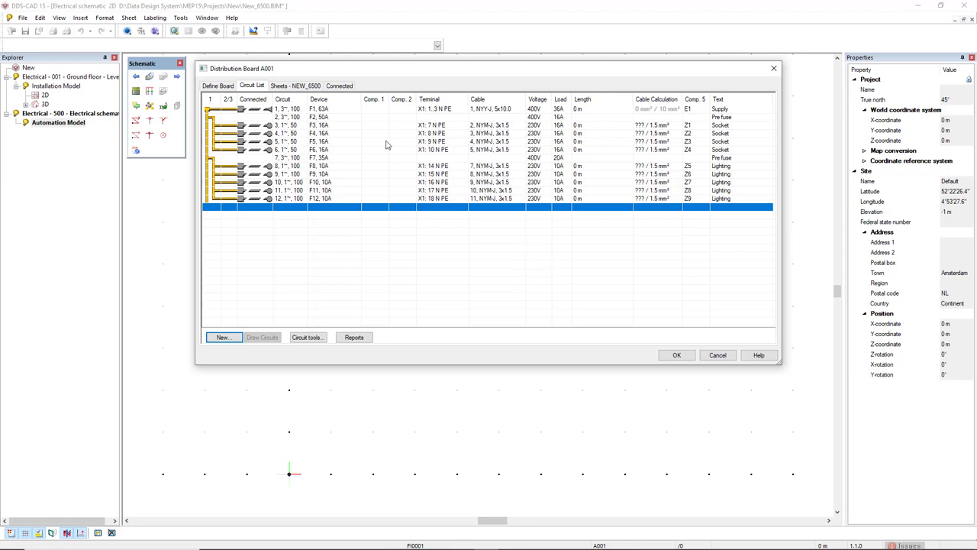
- Add Single Main Diagram (Landscape), Multi Main Diagram L1-L3/N/PE and Layout A4 Landscape sheets, then generate
{"action": "left_click", "coordinate": [309, 87]}
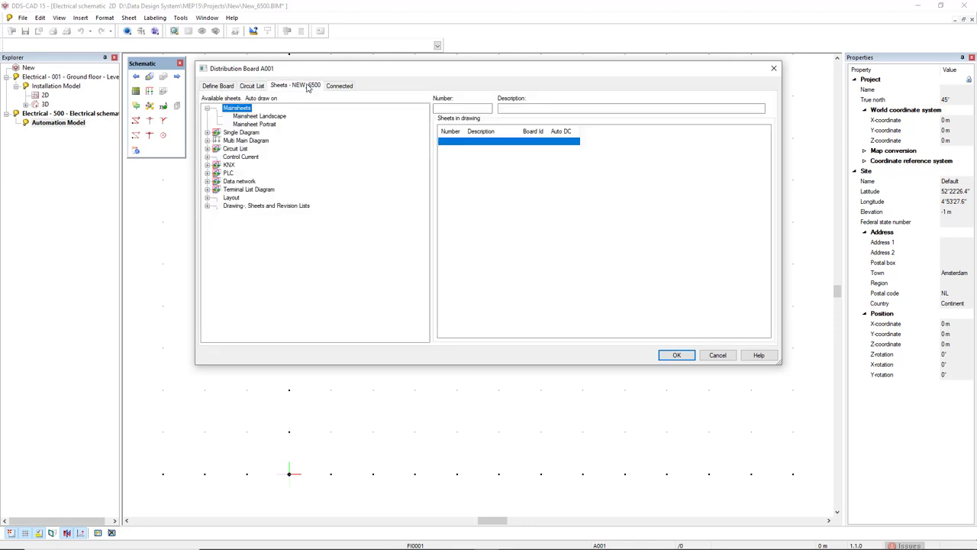
{"action": "left_click", "coordinate": [207, 133]}
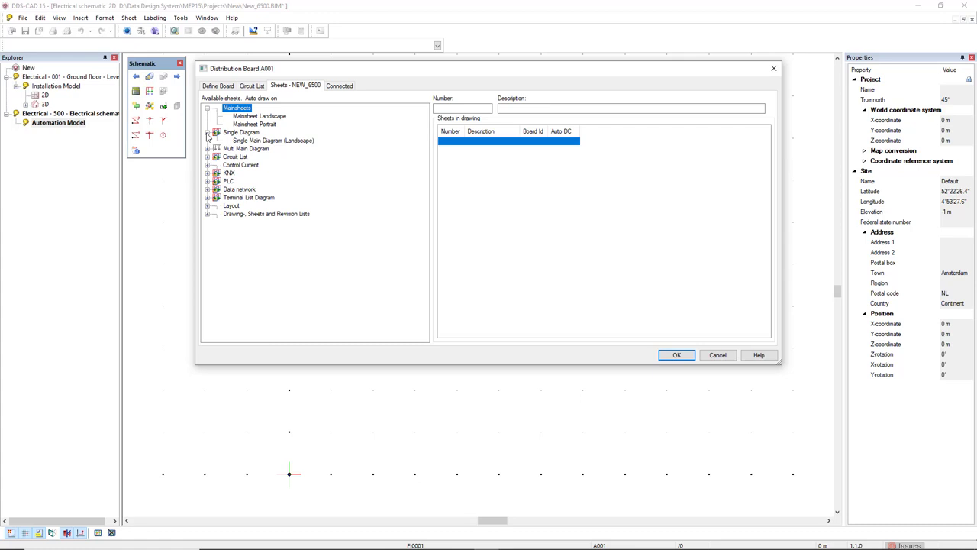
{"action": "double_click", "coordinate": [269, 141]}
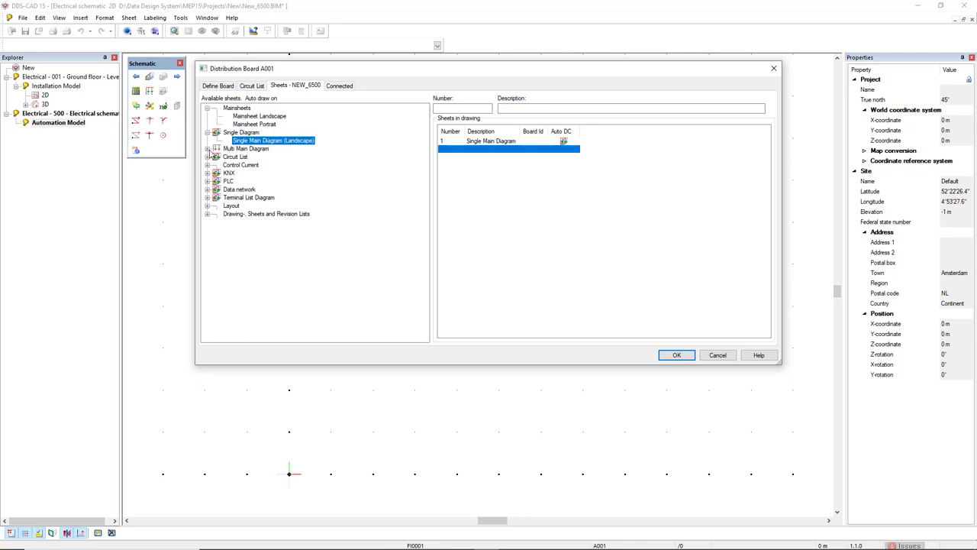
{"action": "left_click", "coordinate": [207, 148]}
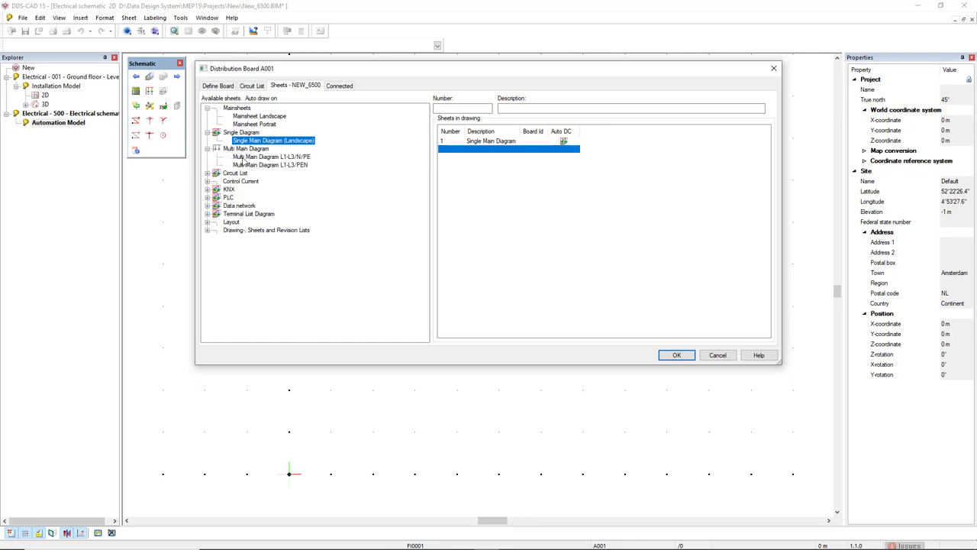
{"action": "double_click", "coordinate": [269, 158]}
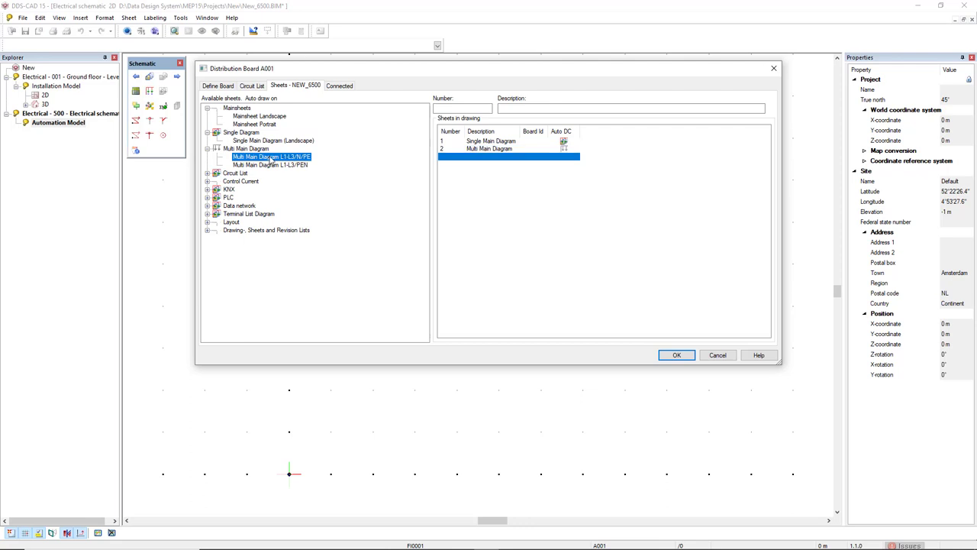
{"action": "left_click", "coordinate": [208, 223]}
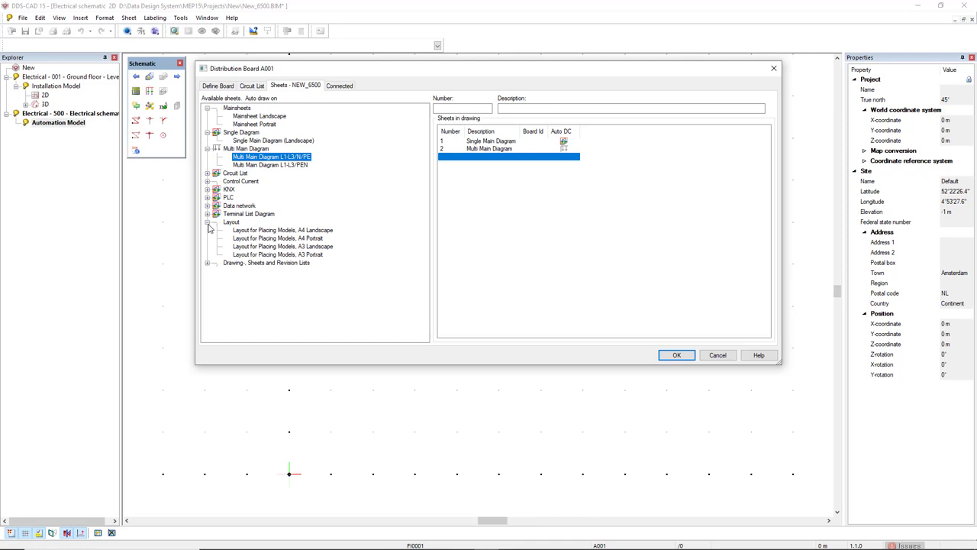
{"action": "double_click", "coordinate": [273, 231]}
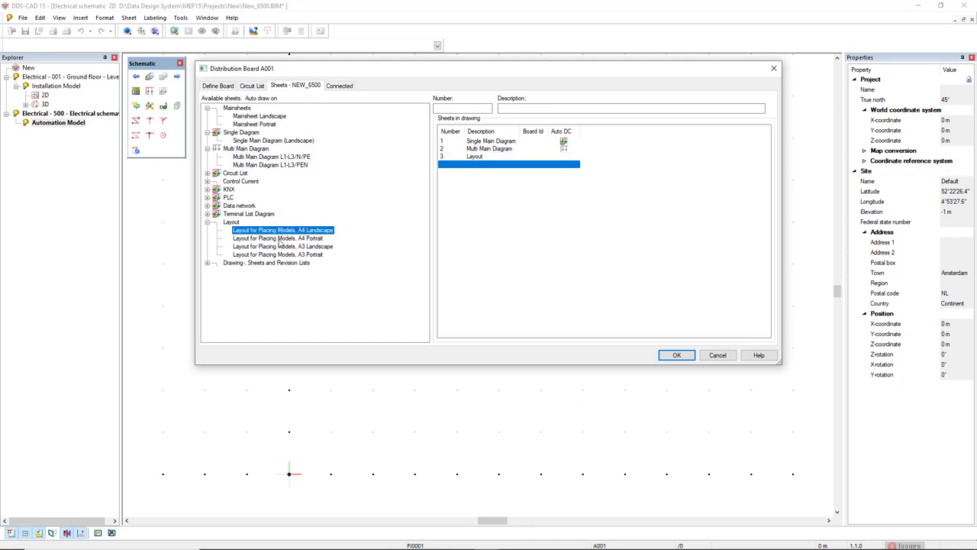
{"action": "left_click", "coordinate": [676, 355]}
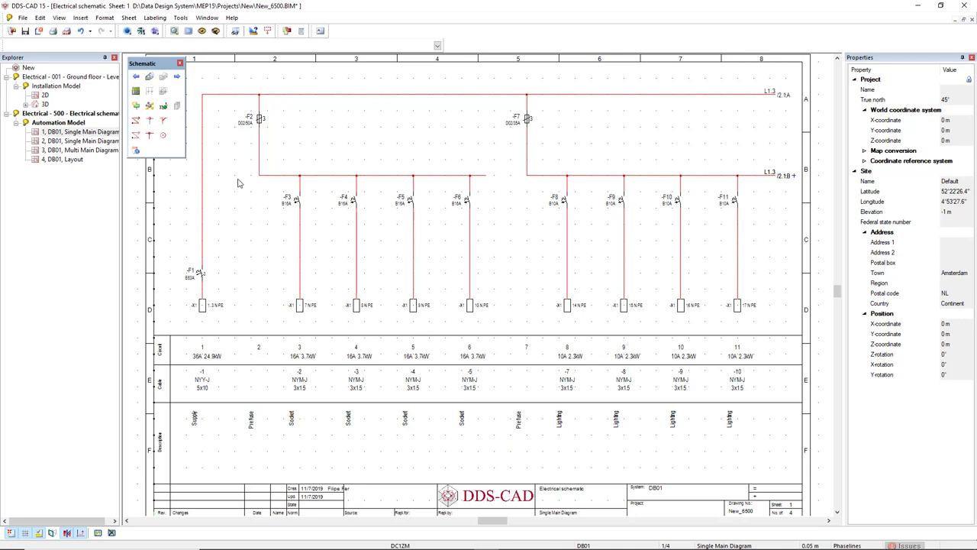
- On sheet 3, draw DB01's circuits automatically, then advance to layout sheet 4
{"action": "left_click", "coordinate": [177, 76]}
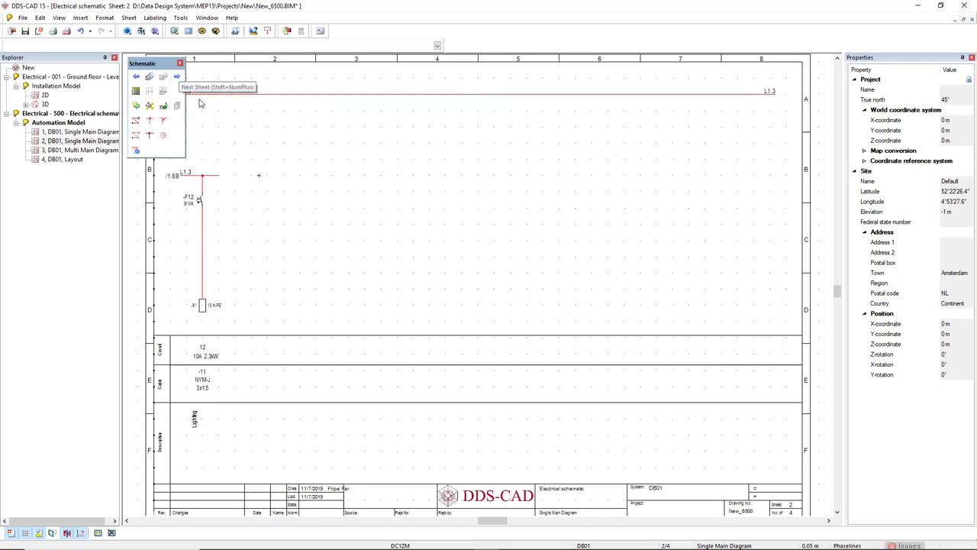
{"action": "left_click", "coordinate": [177, 78]}
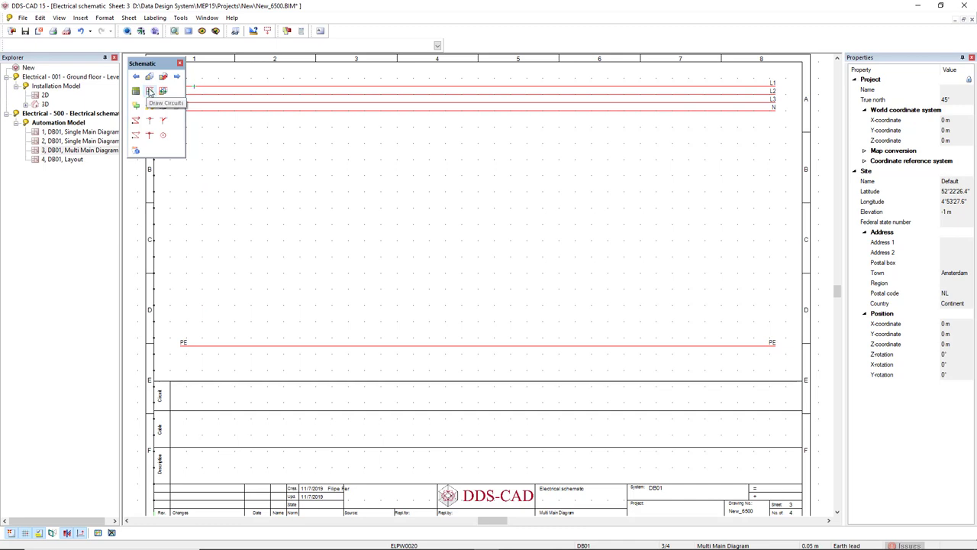
{"action": "left_click", "coordinate": [150, 92]}
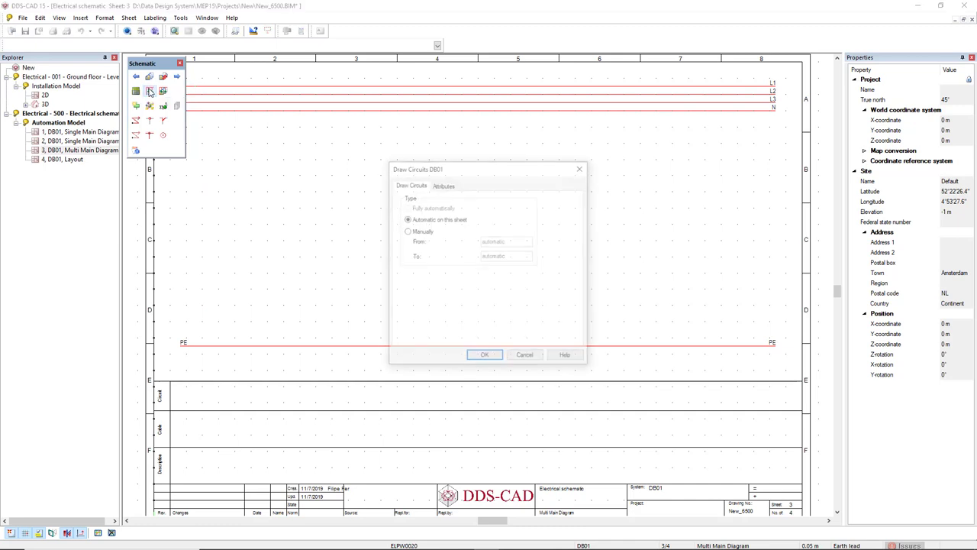
{"action": "left_click", "coordinate": [484, 358]}
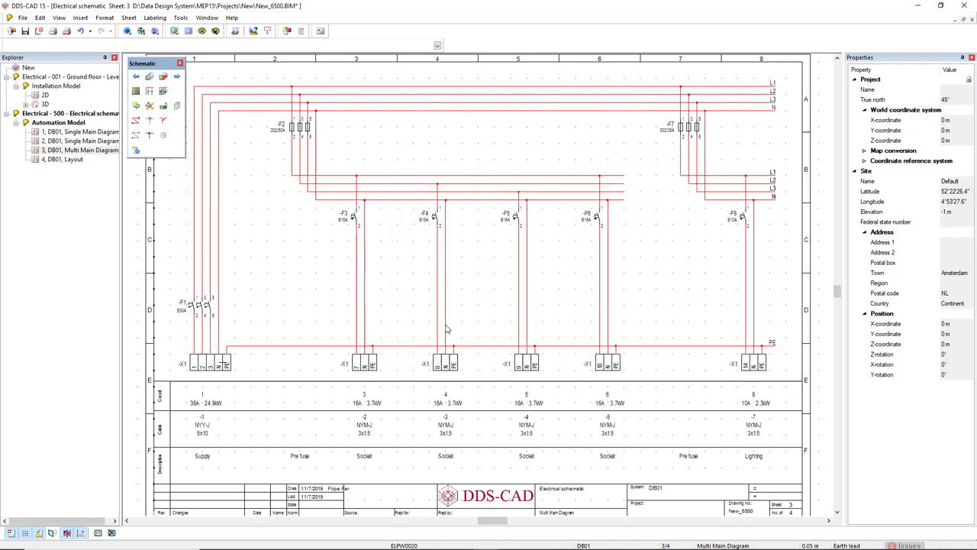
{"action": "left_click", "coordinate": [177, 78]}
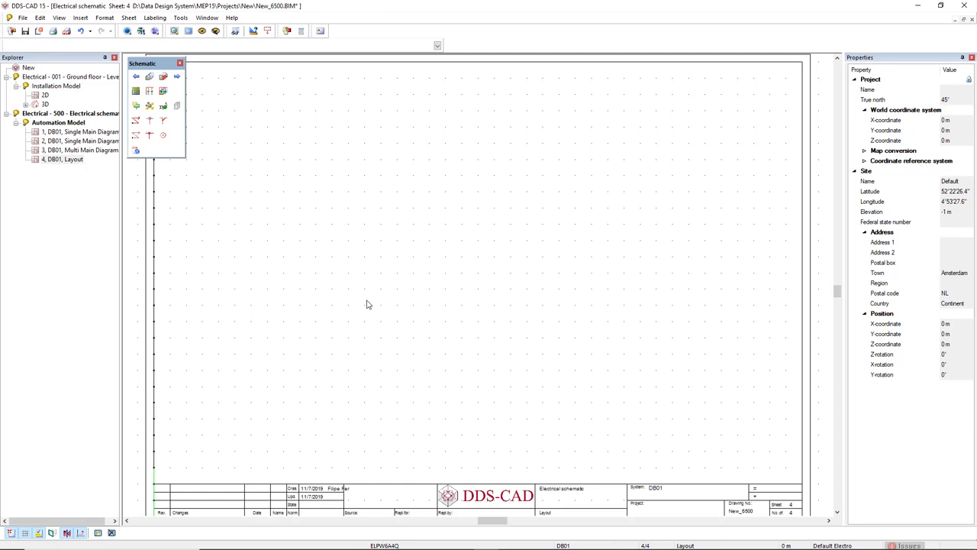
- Save the project and open the board's 2D layout drawing
{"action": "key", "text": "ctrl+s"}
{"action": "left_click", "coordinate": [142, 32]}
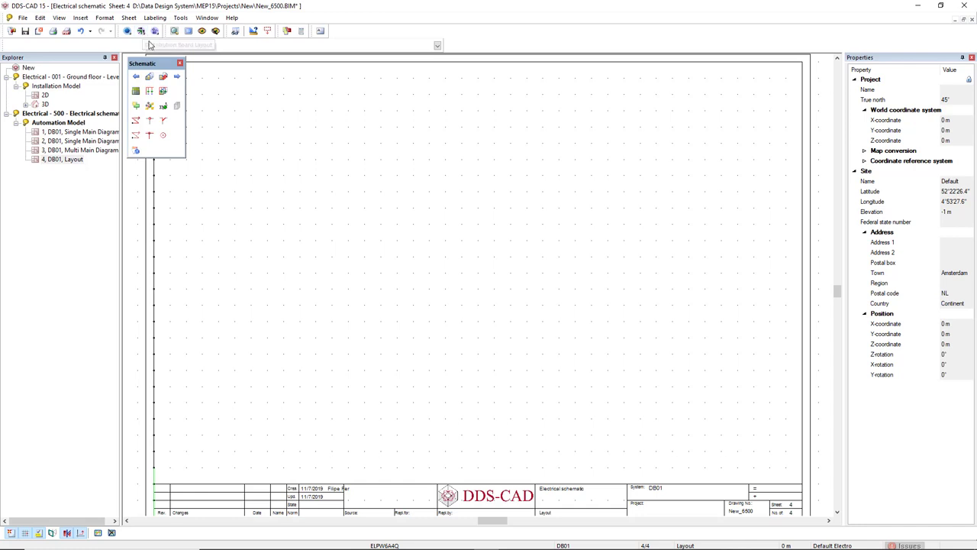
{"action": "left_click", "coordinate": [143, 32]}
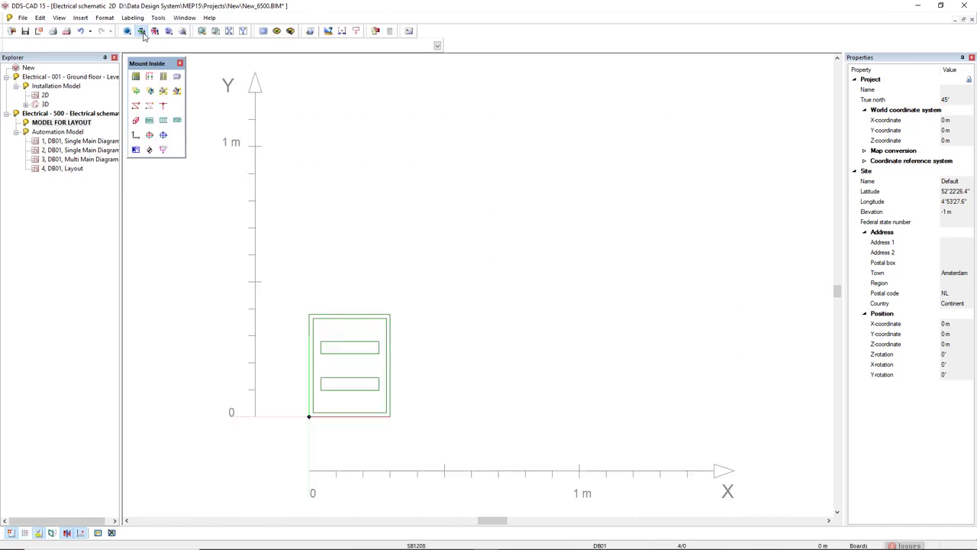
{"action": "scroll", "coordinate": [309, 419], "scroll_direction": "up", "scroll_amount": 3}
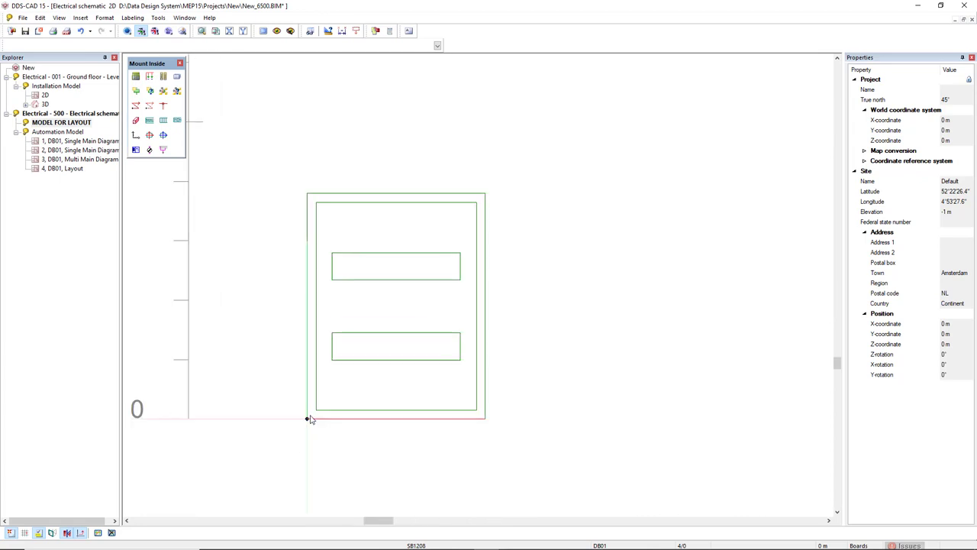
- Draw devices from F1, placing F1–F5 on the upper rail and F6–F12 on the lower rail
{"action": "left_click", "coordinate": [149, 78]}
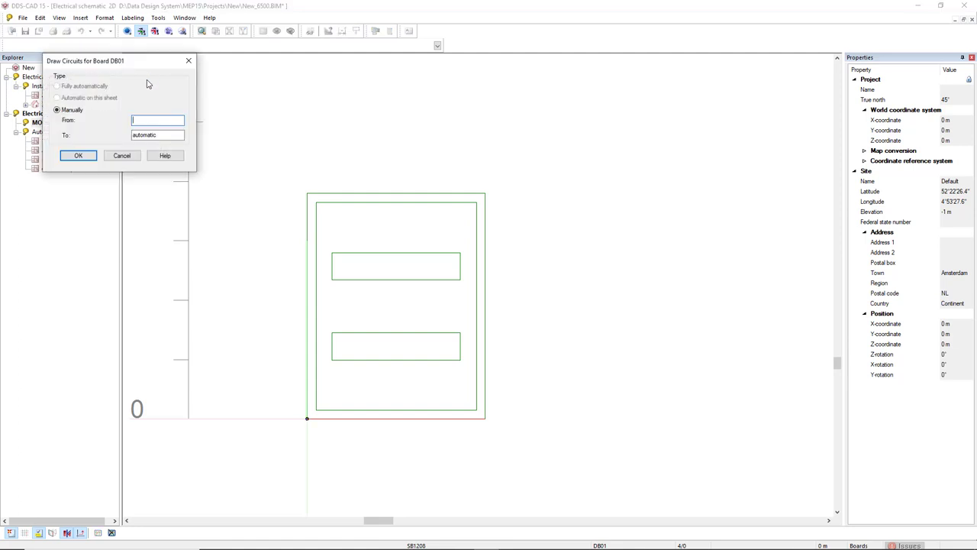
{"action": "type", "text": "F1"}
{"action": "left_click", "coordinate": [79, 154]}
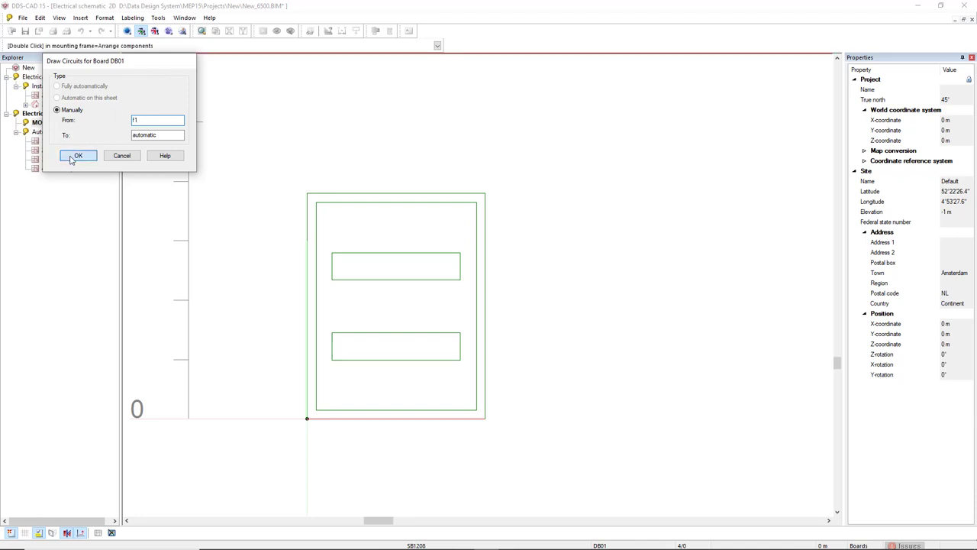
{"action": "left_click", "coordinate": [348, 268]}
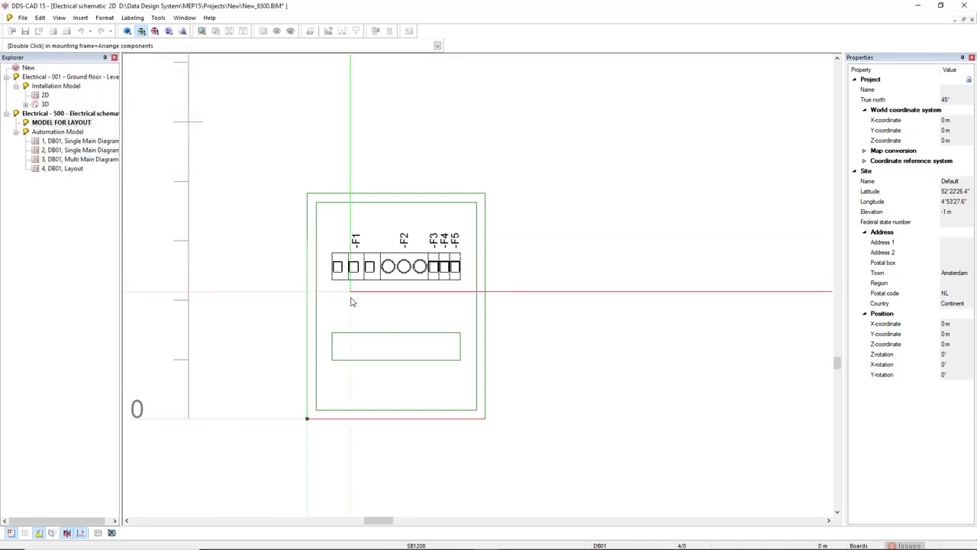
{"action": "left_click", "coordinate": [345, 344]}
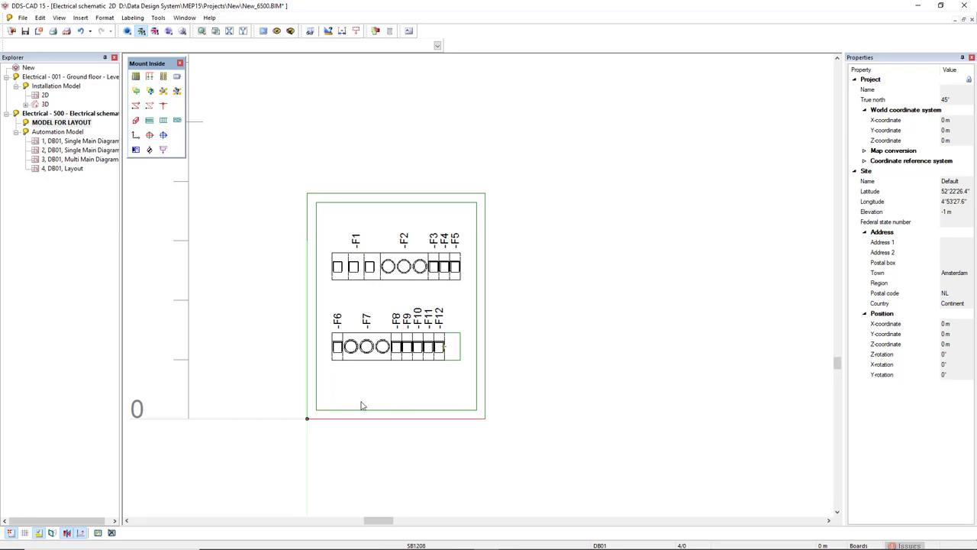
- Open the ground-floor 2D plan, show the Distribution Boards panel, open DB01 (A001), and confirm saving
{"action": "double_click", "coordinate": [45, 95]}
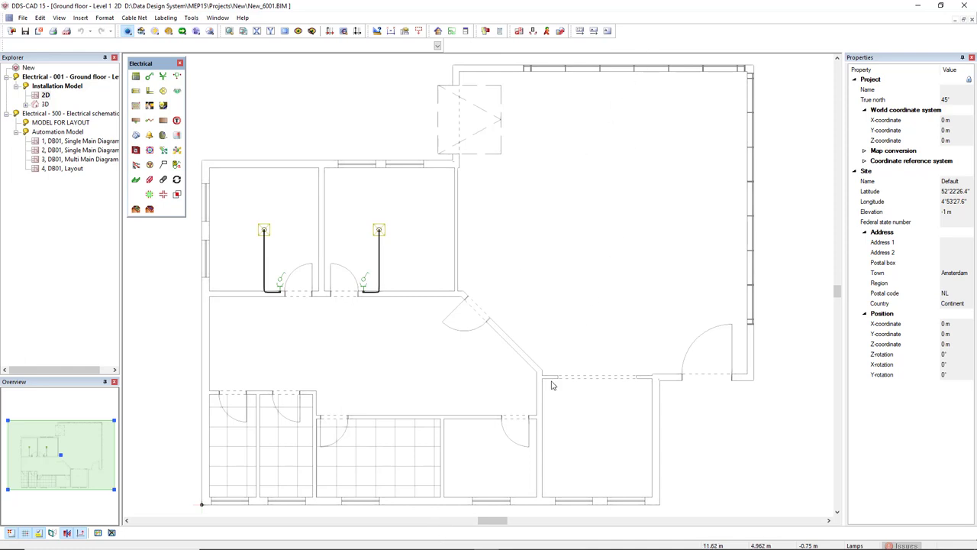
{"action": "right_click", "coordinate": [475, 541]}
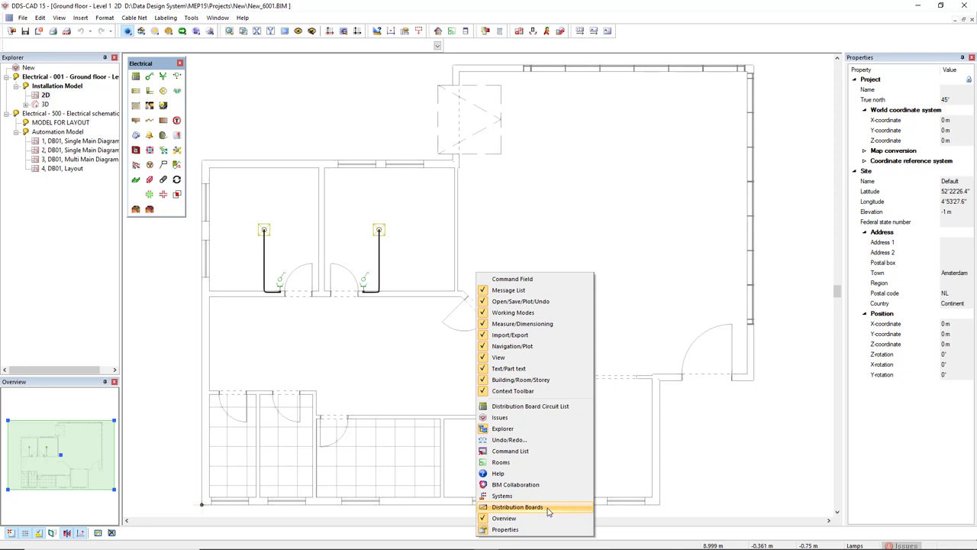
{"action": "left_click", "coordinate": [517, 507]}
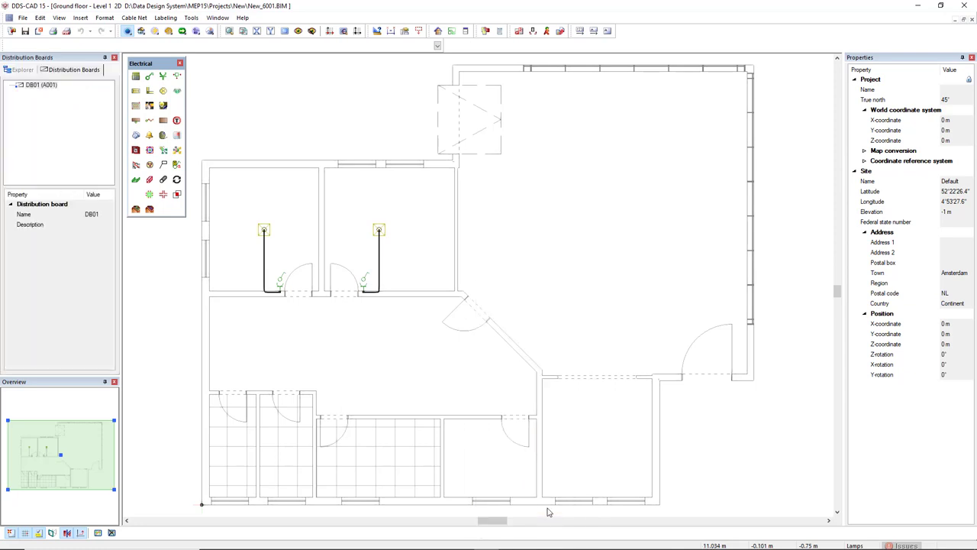
{"action": "double_click", "coordinate": [41, 86]}
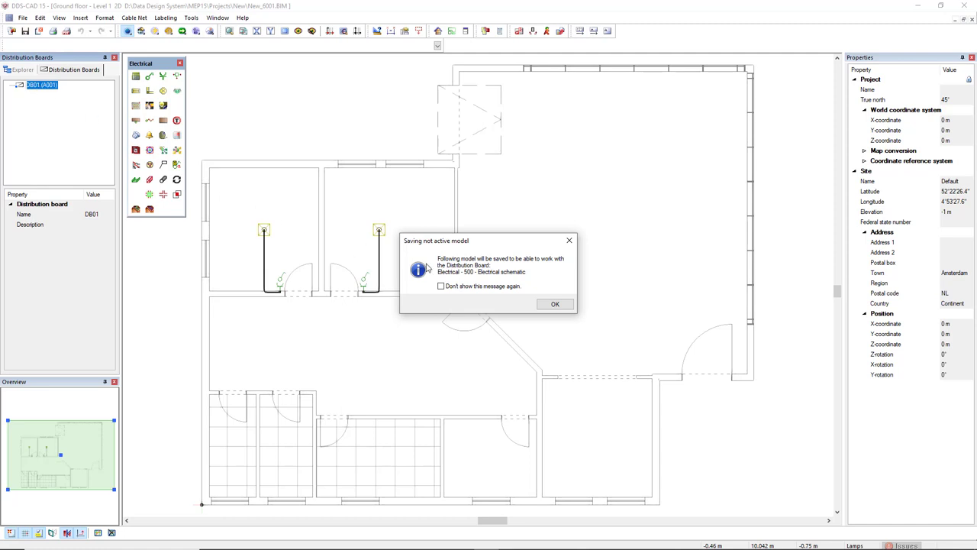
{"action": "left_click", "coordinate": [555, 304]}
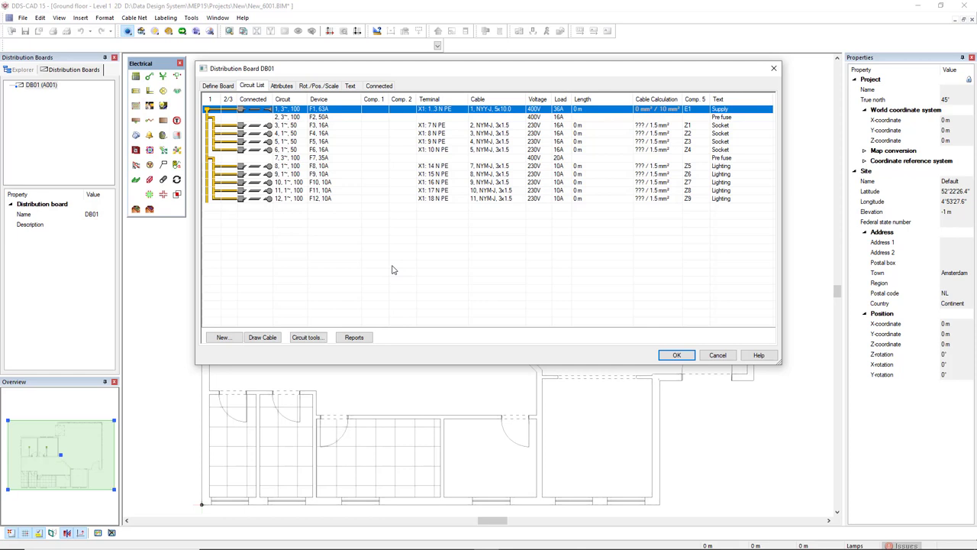
- Place the DB01 board symbol on the angled room's lower wall, 0.85 m above the floor
{"action": "left_click", "coordinate": [222, 86]}
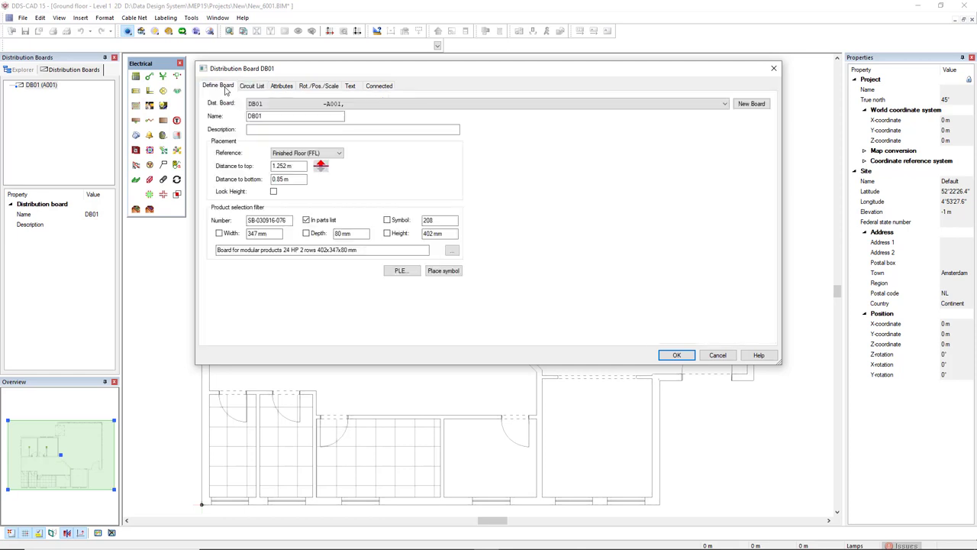
{"action": "left_click", "coordinate": [443, 271]}
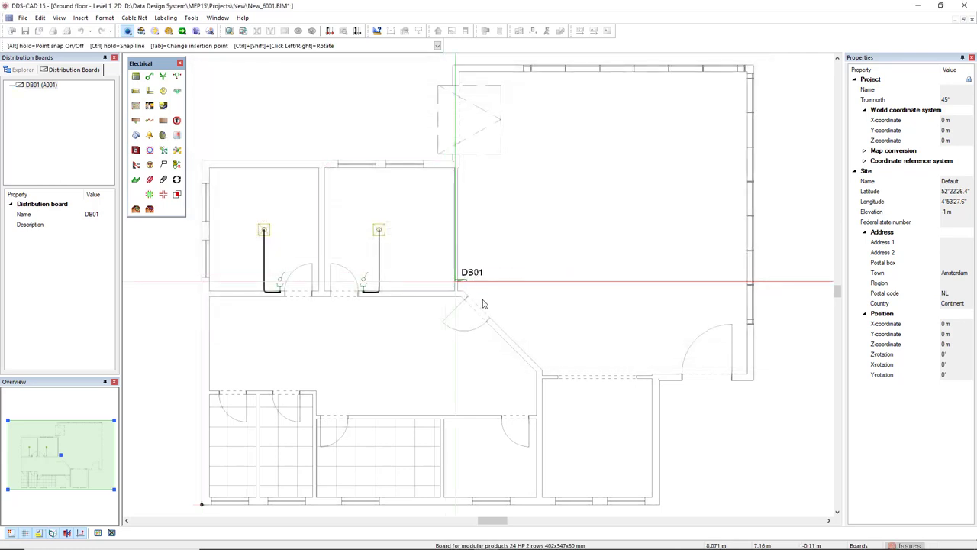
{"action": "scroll", "coordinate": [447, 397], "scroll_direction": "up", "scroll_amount": 4}
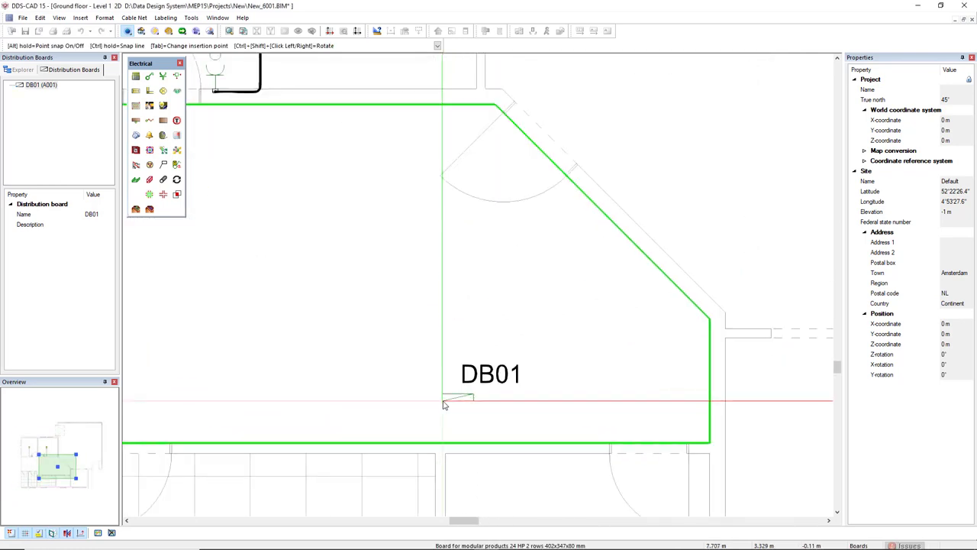
{"action": "left_click", "coordinate": [465, 441]}
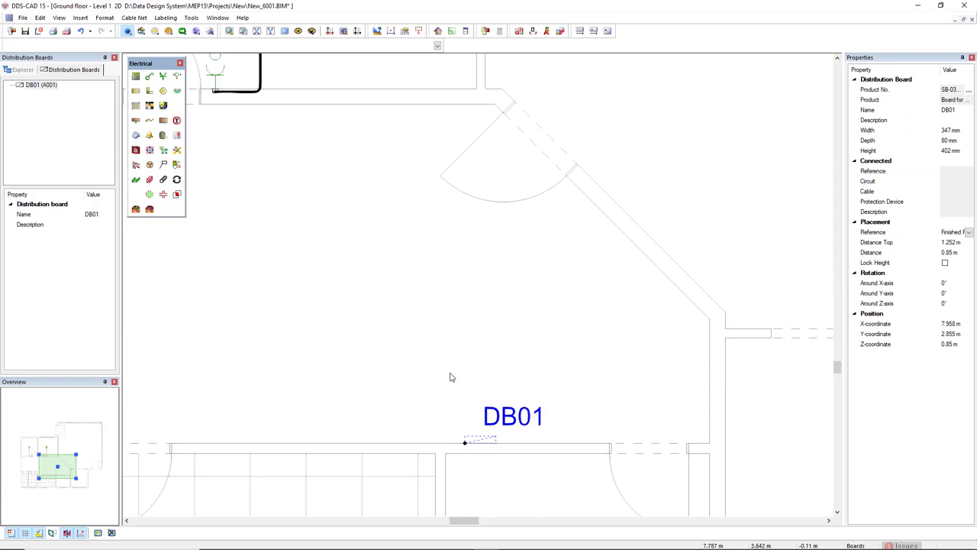